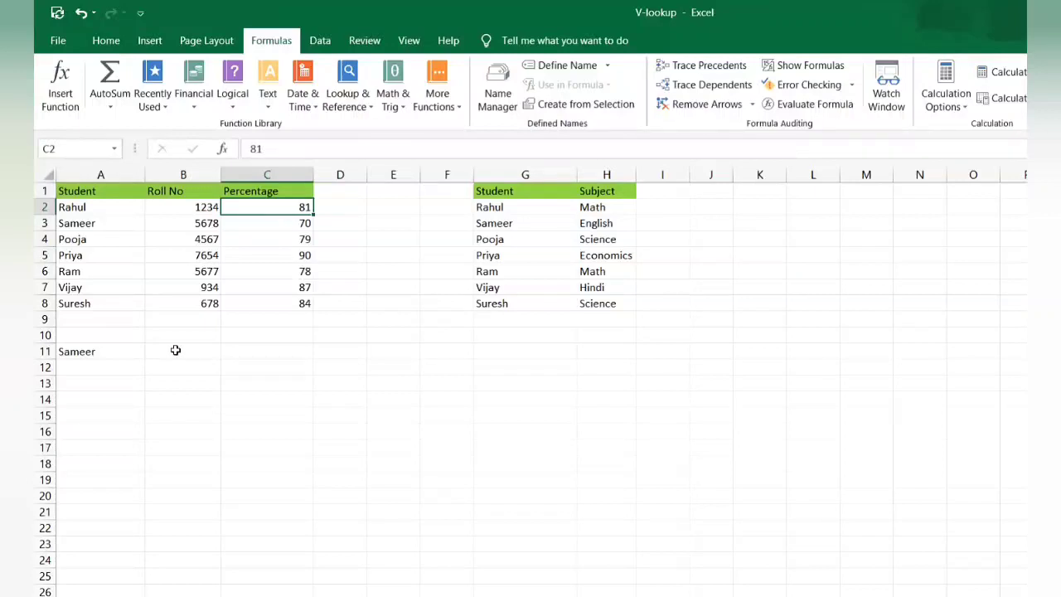
Begin a VLOOKUP formula in cell B11 with A11 as the lookup value.
click(176, 351)
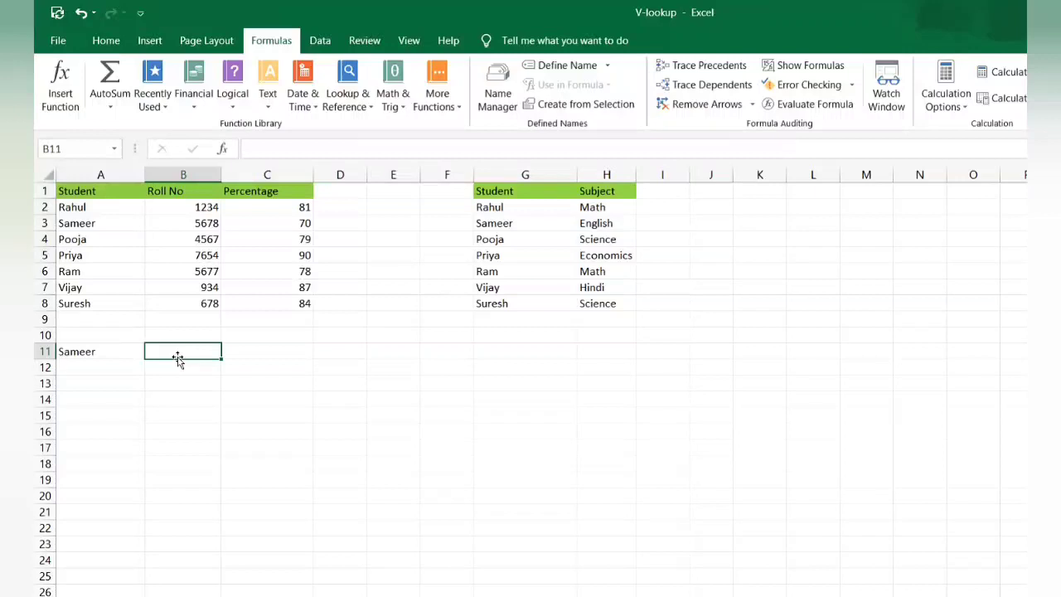
text(+)
key(BackSpace)
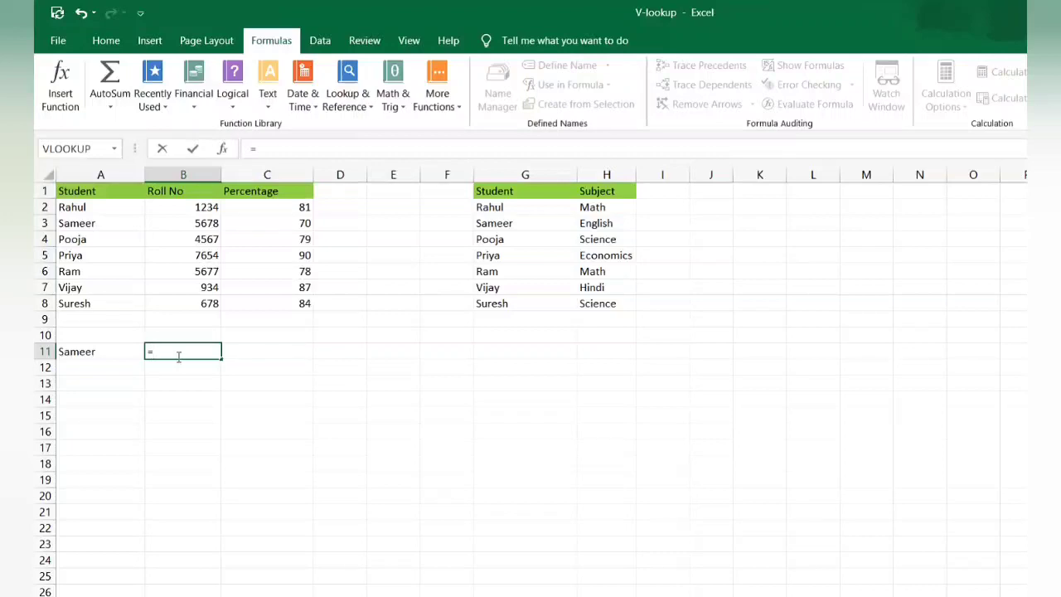
text(vllo)
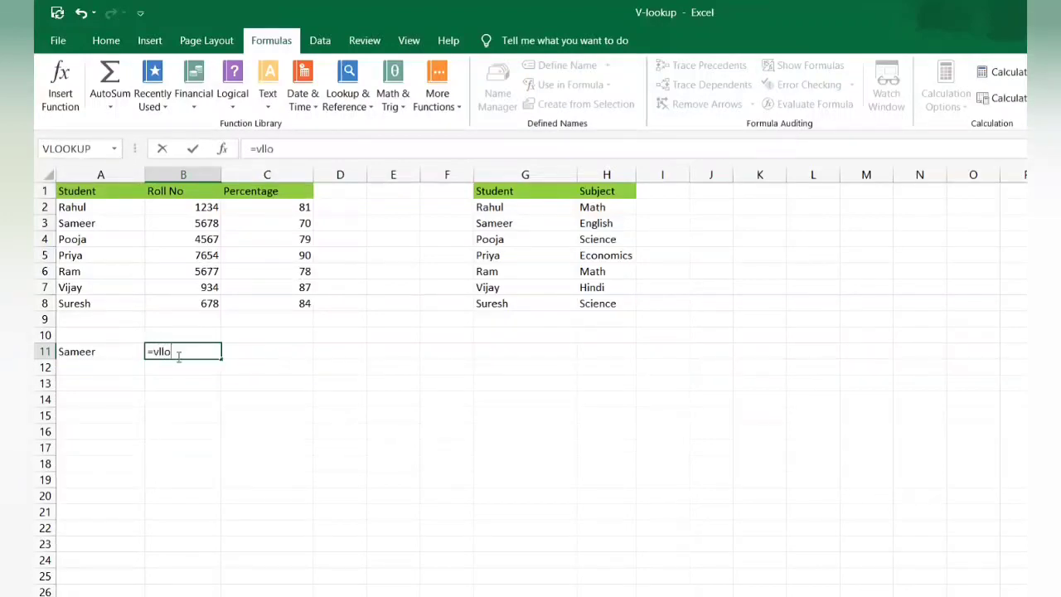
key(BackSpace)
key(BackSpace)
text(o)
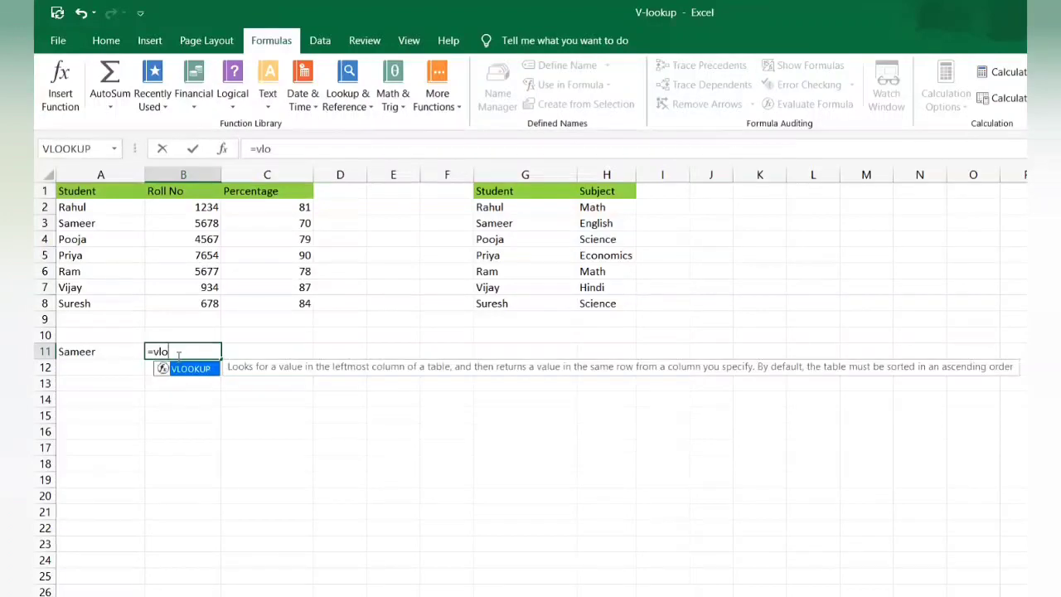
key(Tab)
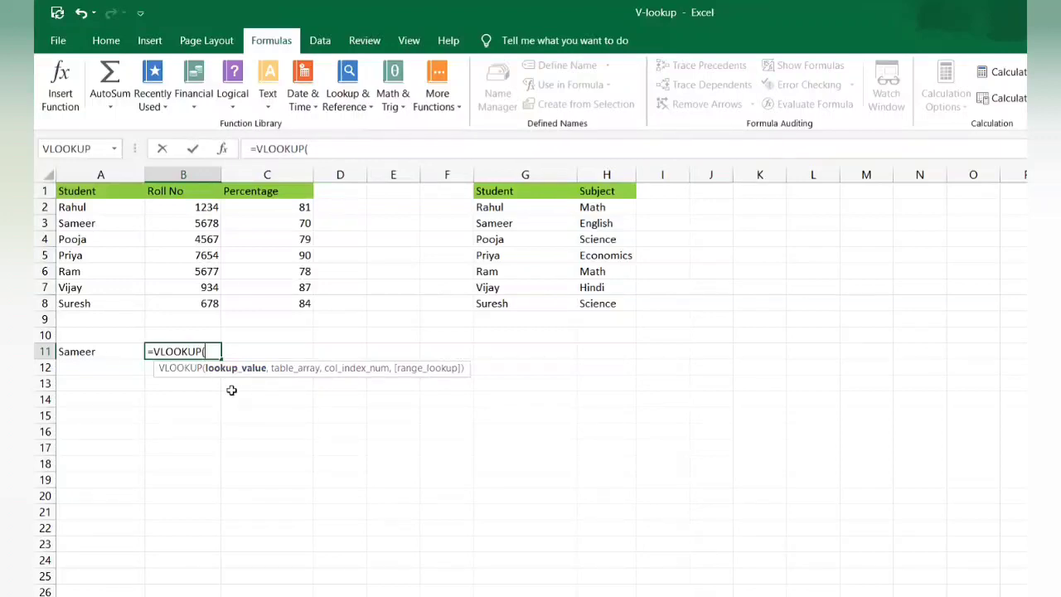
click(106, 354)
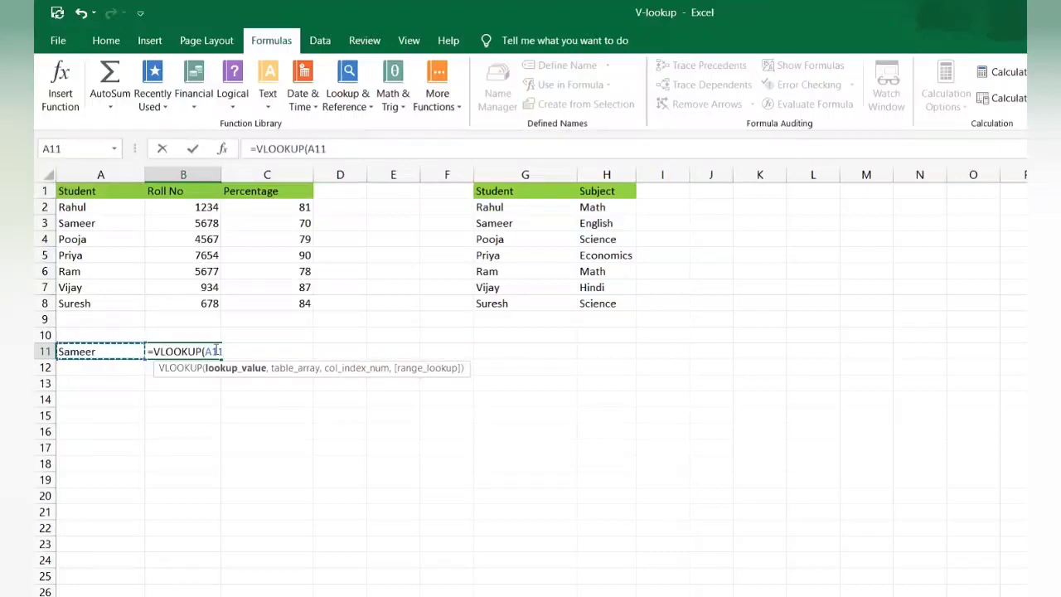
text(,)
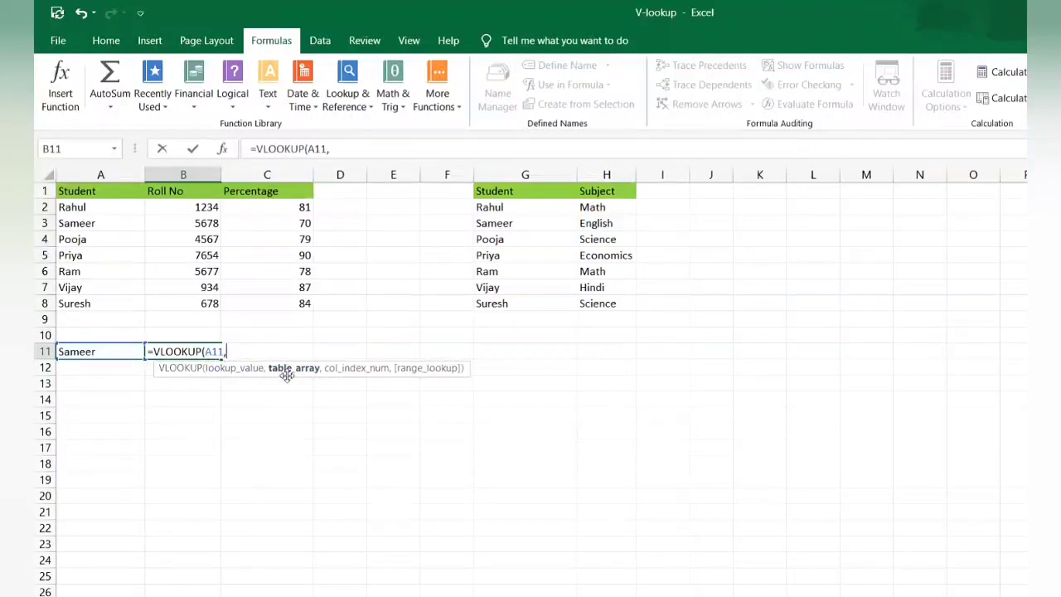
Complete the B11 VLOOKUP with table array A2:C8, column index 3 and 0 for an exact match.
click(70, 207)
drag(152, 227, 268, 301)
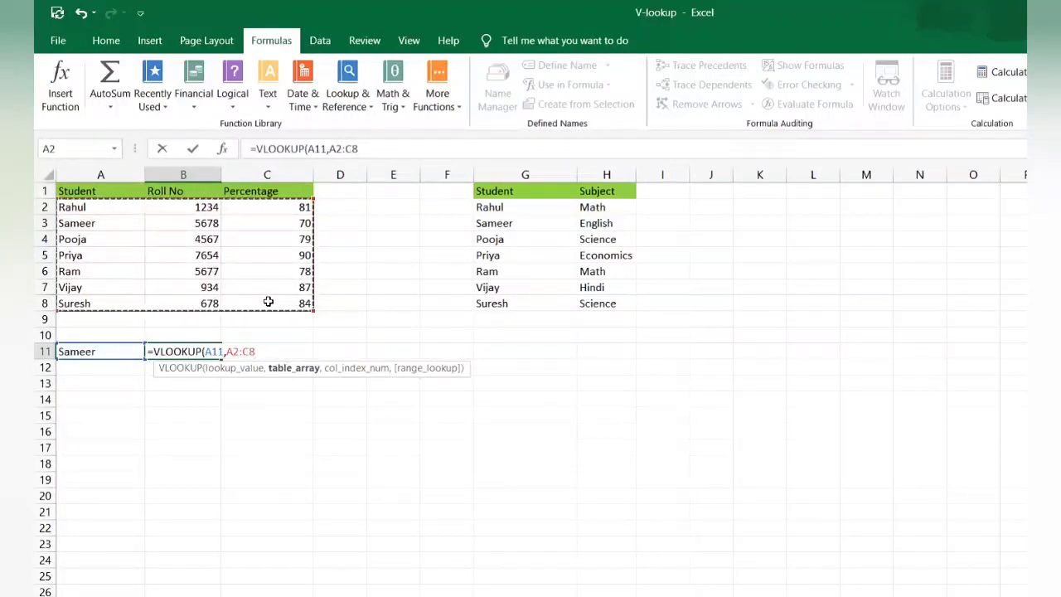
text(,)
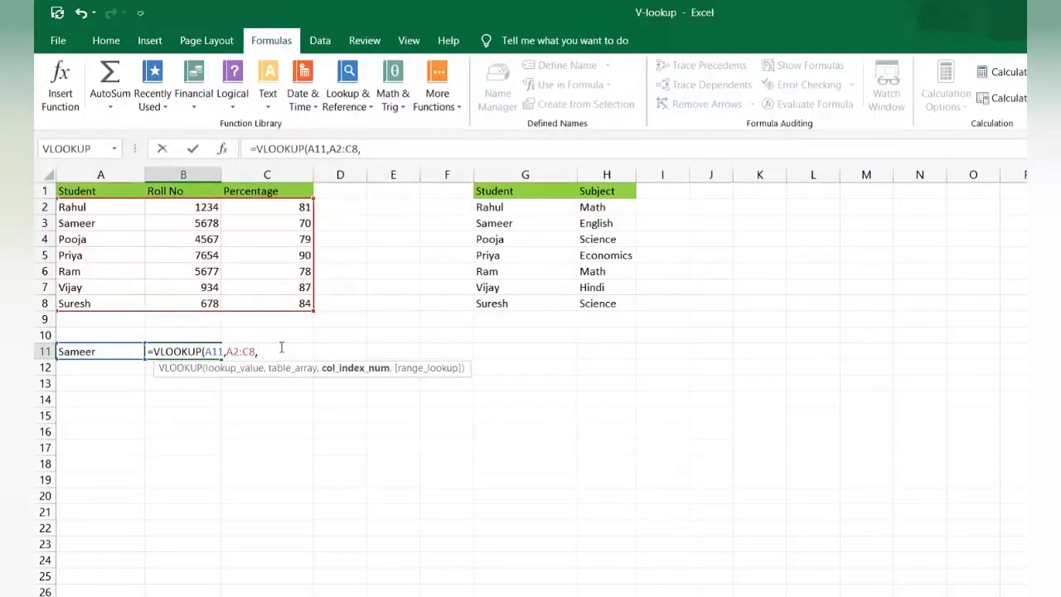
text(3,)
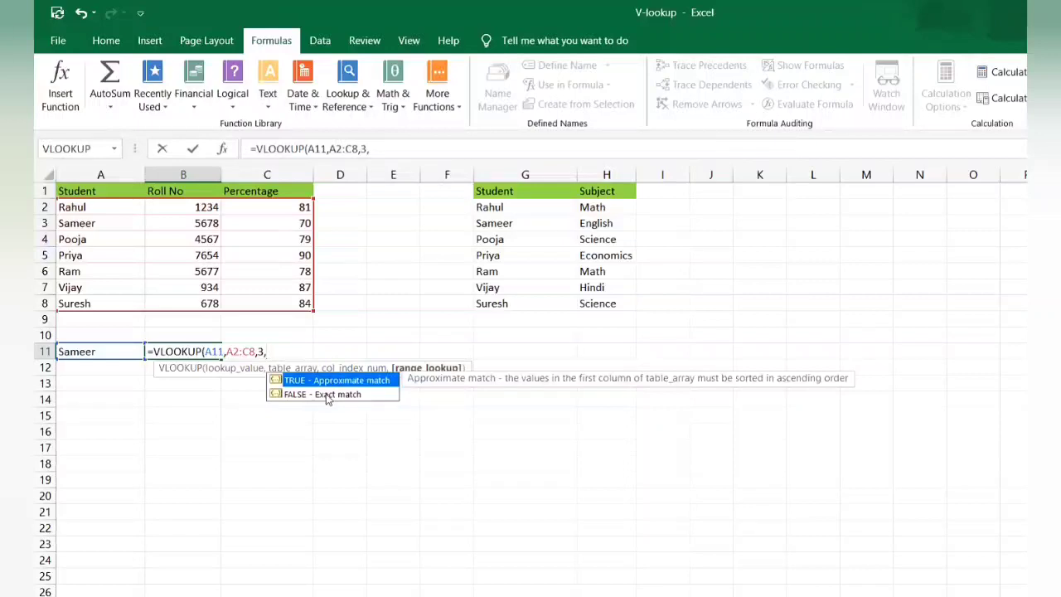
text(0)
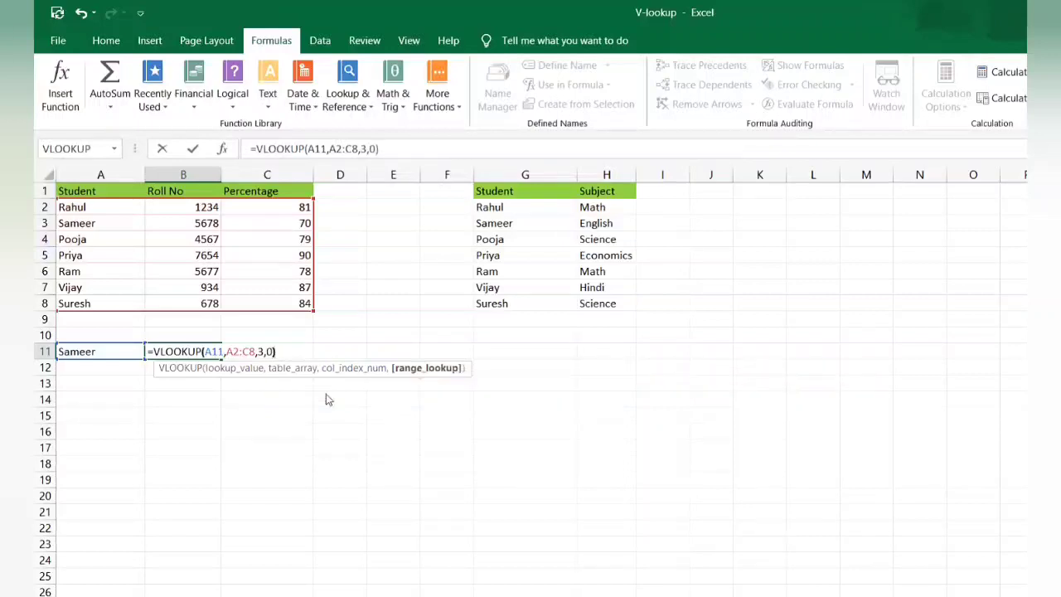
text())
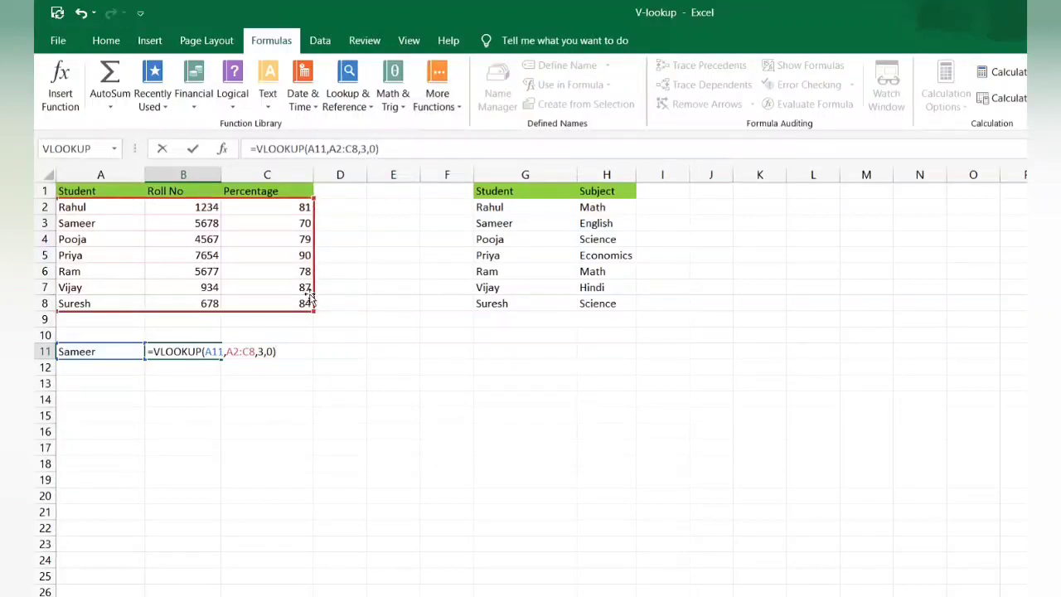
key(Return)
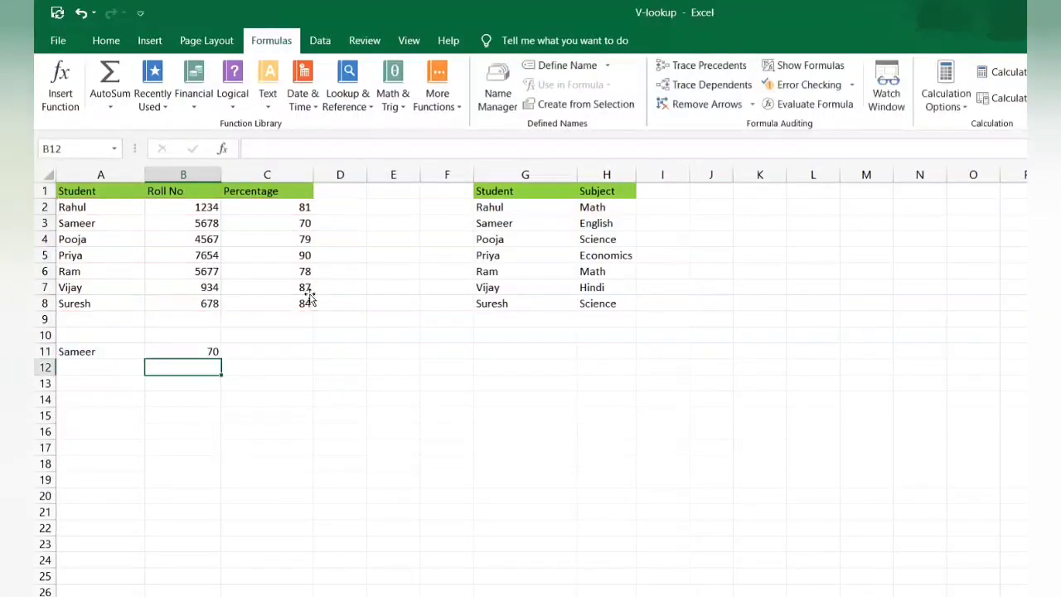
click(179, 351)
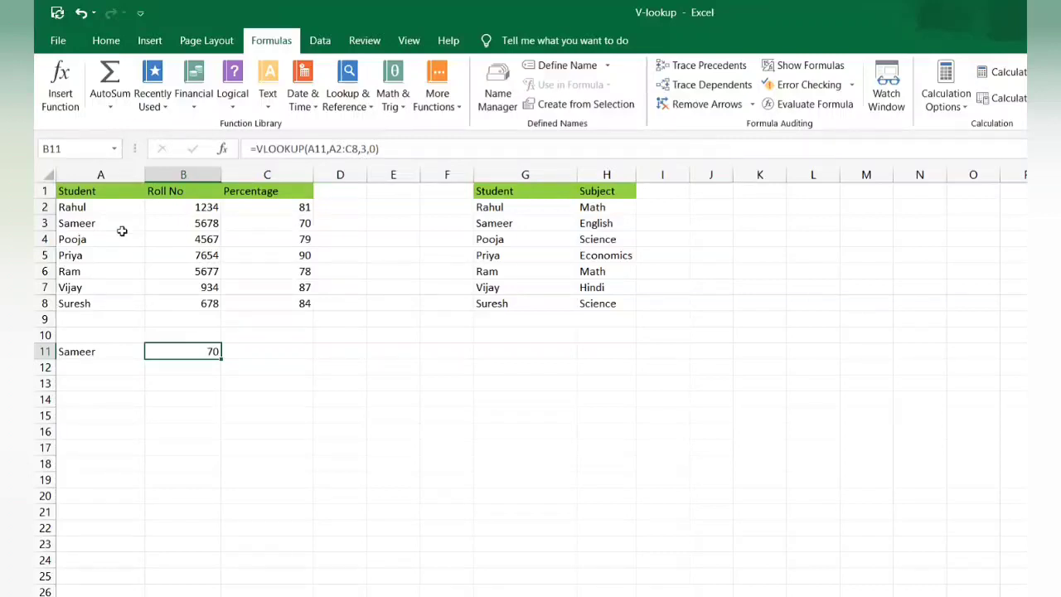
Replace the lookup name in A11 with the student name listed in A8.
double_click(106, 353)
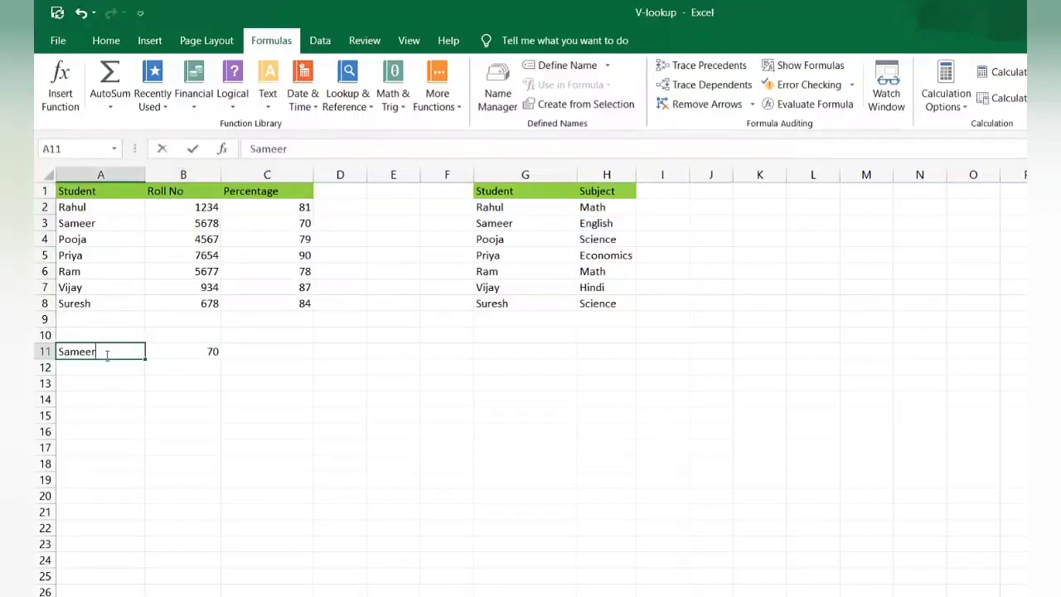
key(BackSpace)
key(BackSpace)
key(BackSpace)
key(BackSpace)
key(BackSpace)
key(BackSpace)
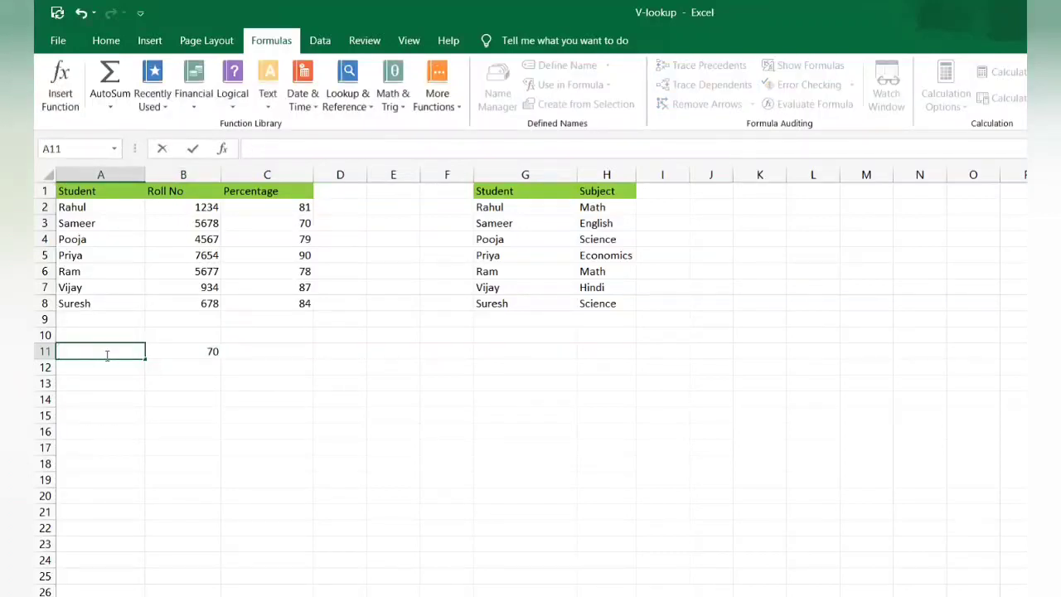
text(Suresh)
key(Return)
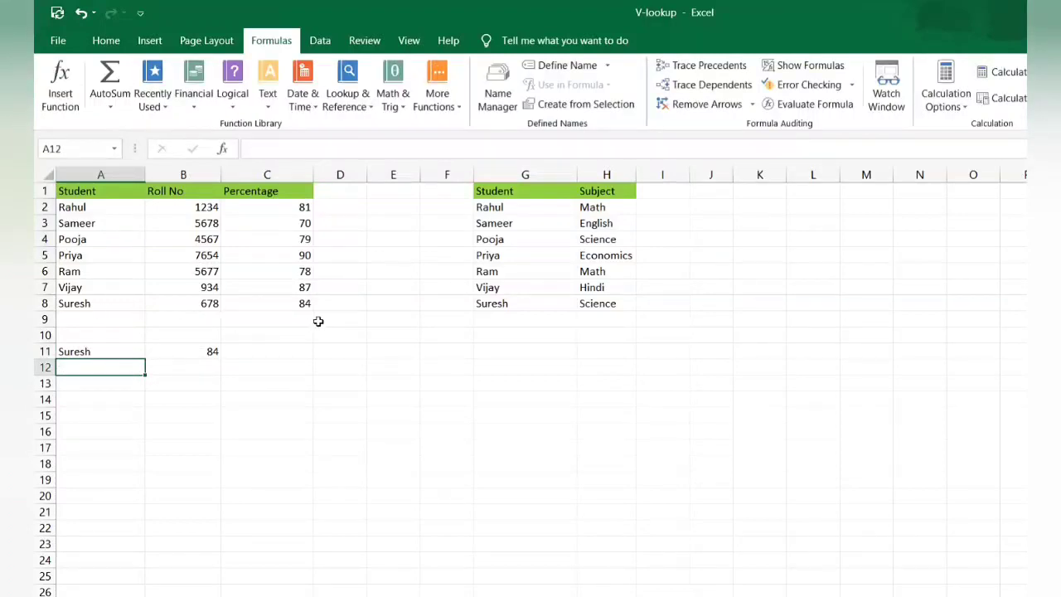
Replace the lookup name in A11 with the student name listed in A4.
double_click(89, 352)
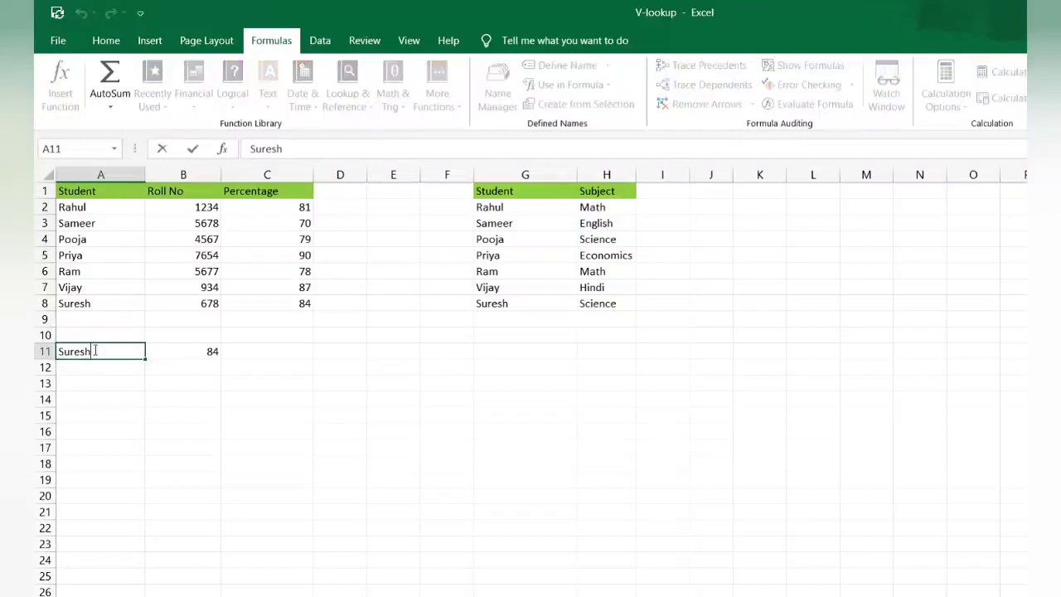
key(BackSpace)
key(BackSpace)
key(BackSpace)
key(BackSpace)
key(BackSpace)
key(BackSpace)
text(P)
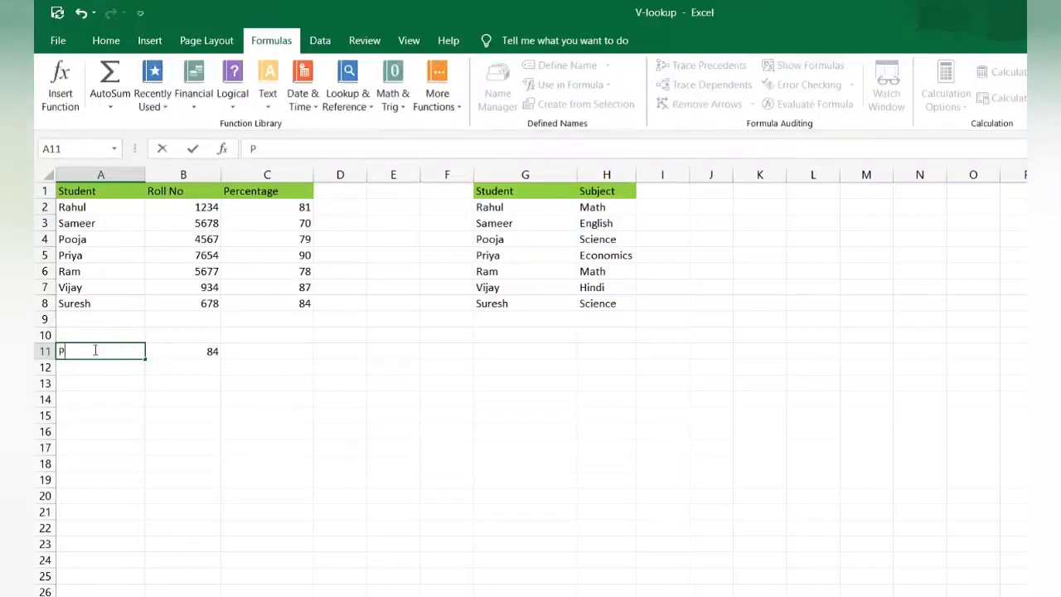
text(ooja)
key(Return)
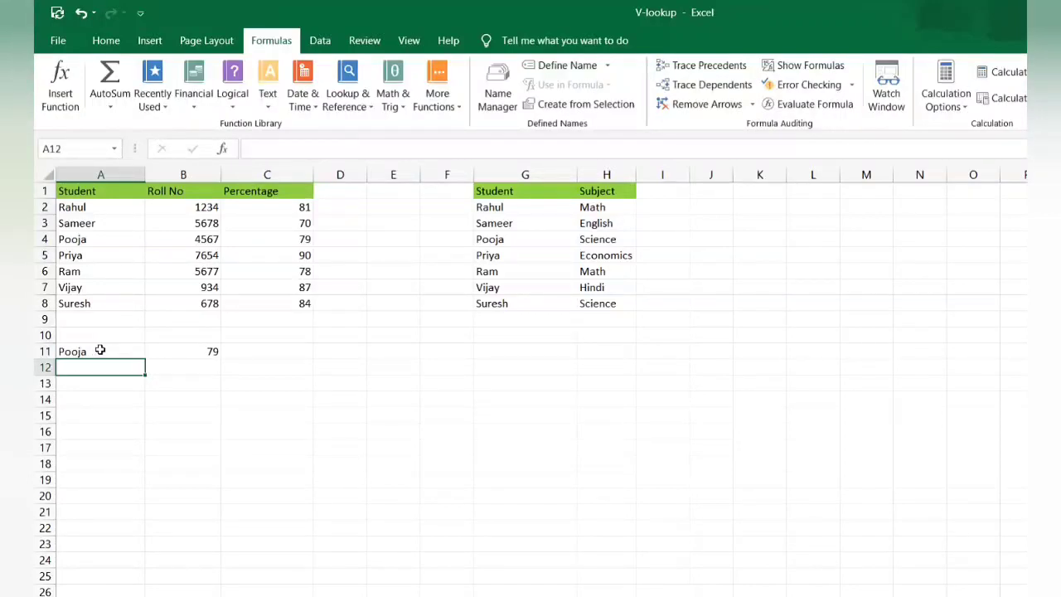
click(228, 385)
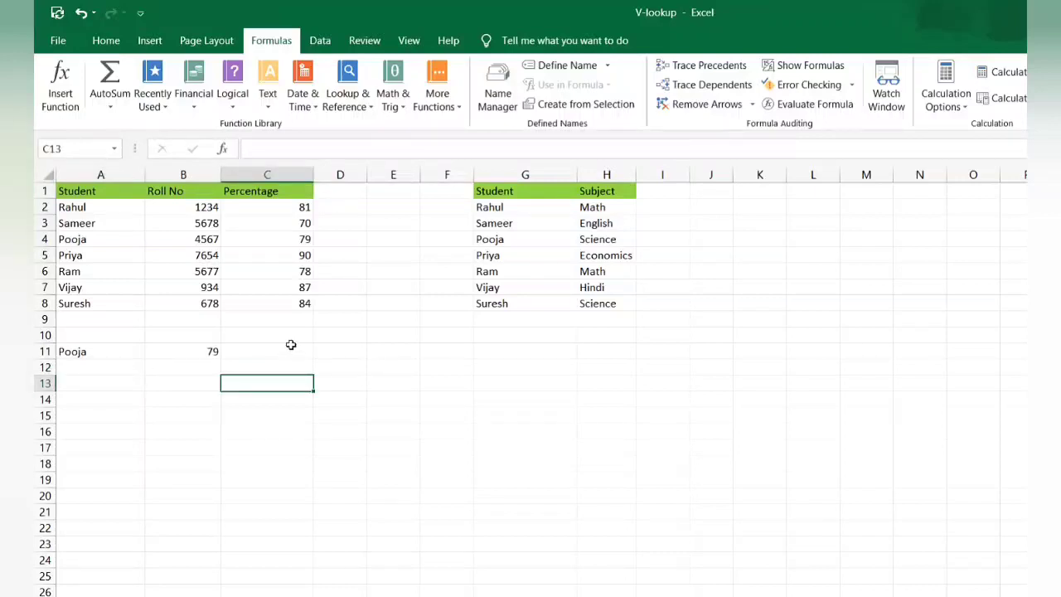
click(289, 345)
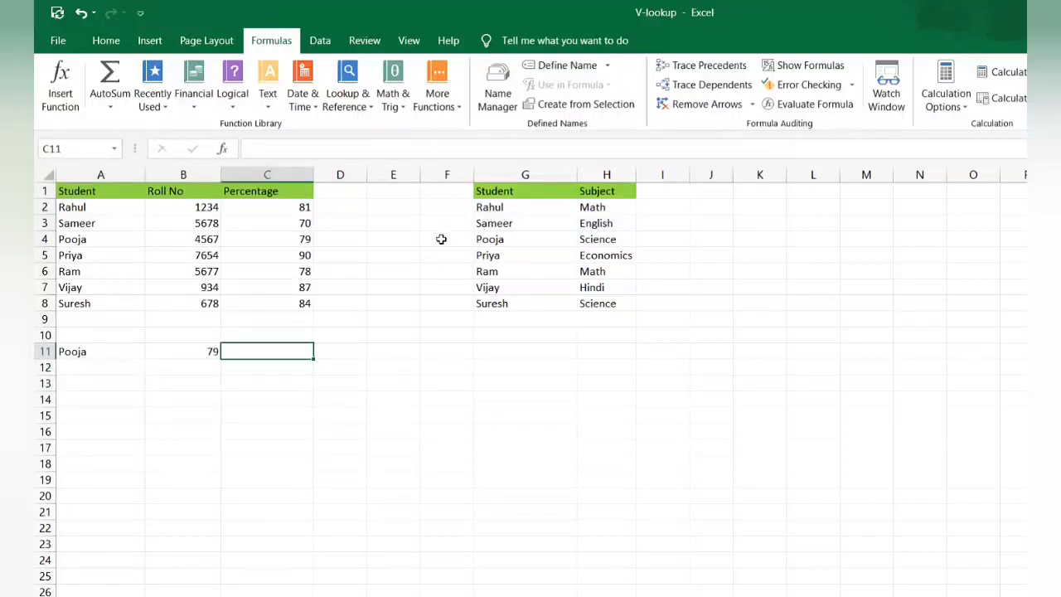
click(518, 287)
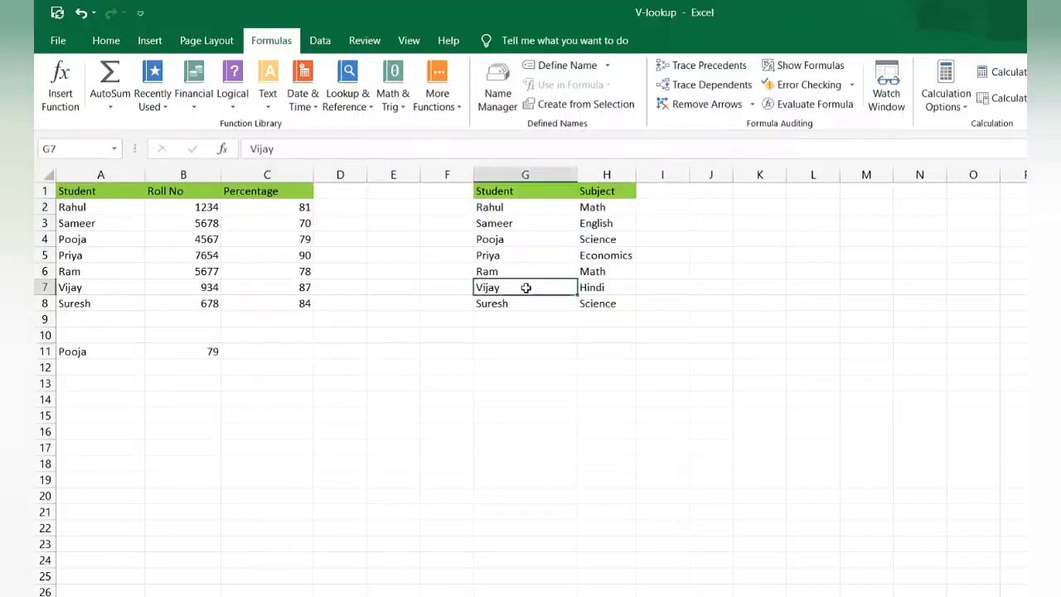
click(607, 211)
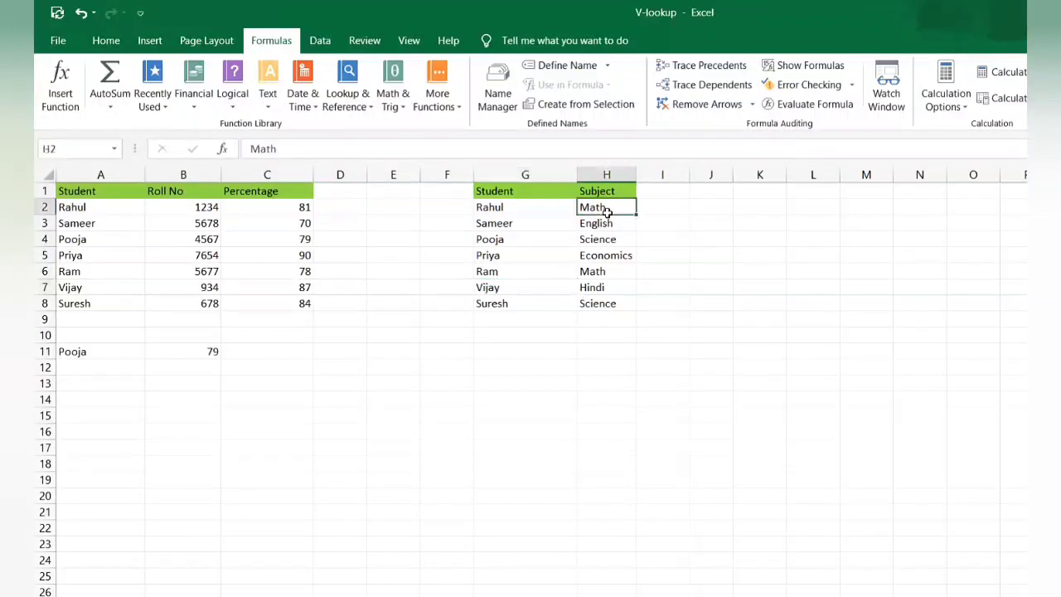
Begin a VLOOKUP formula in cell I2 beside the subject table, using G2 as the lookup value.
click(675, 211)
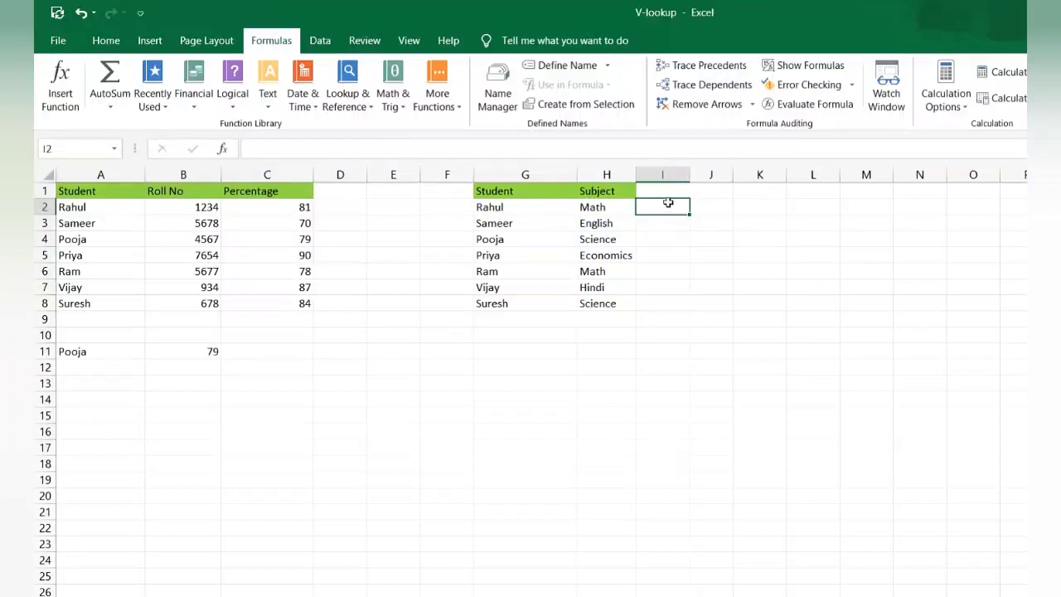
text(=)
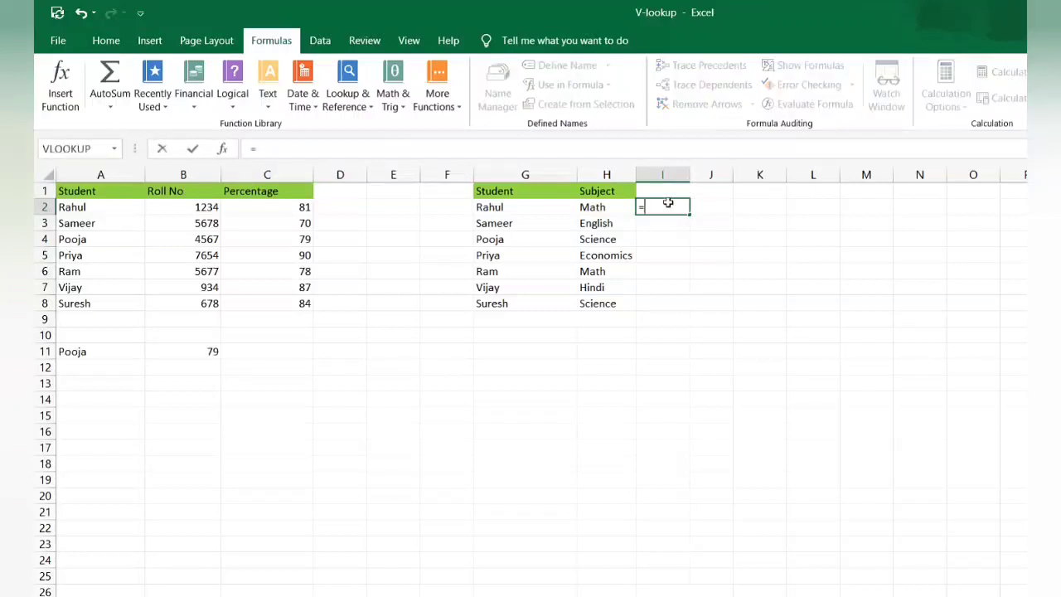
text(vlook)
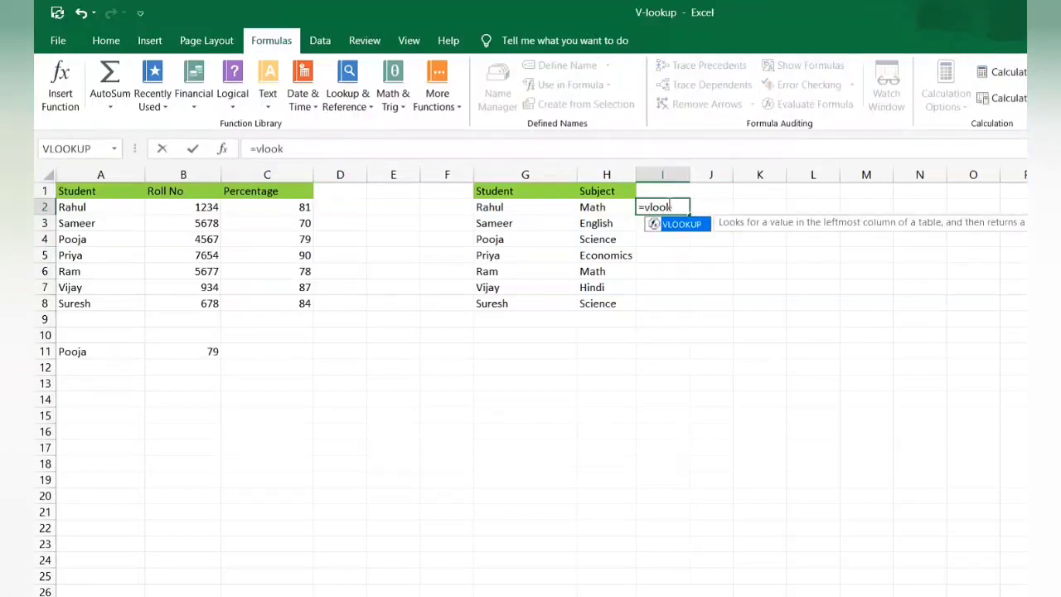
key(Tab)
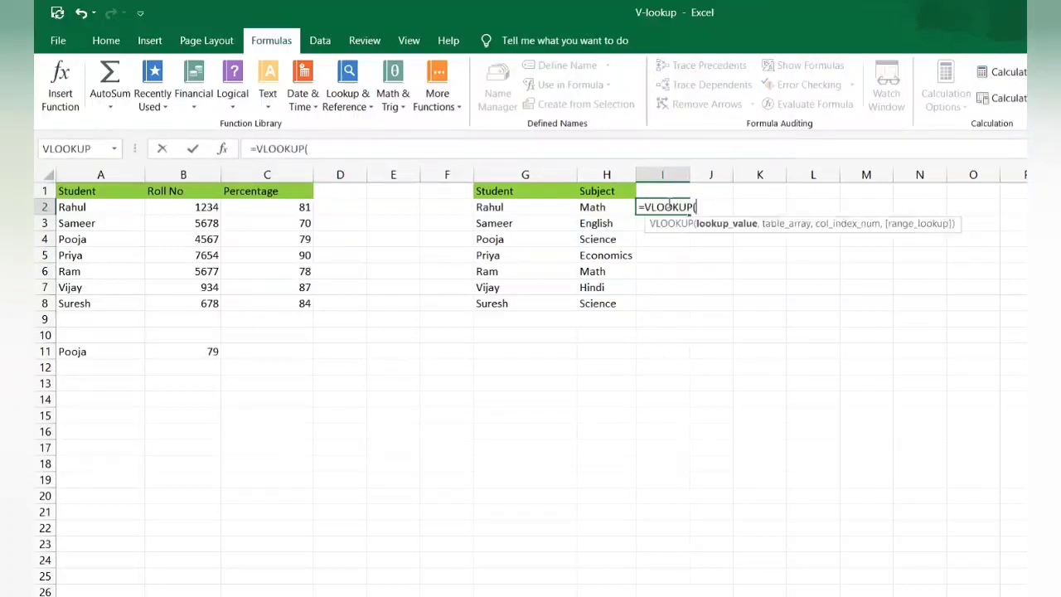
click(506, 209)
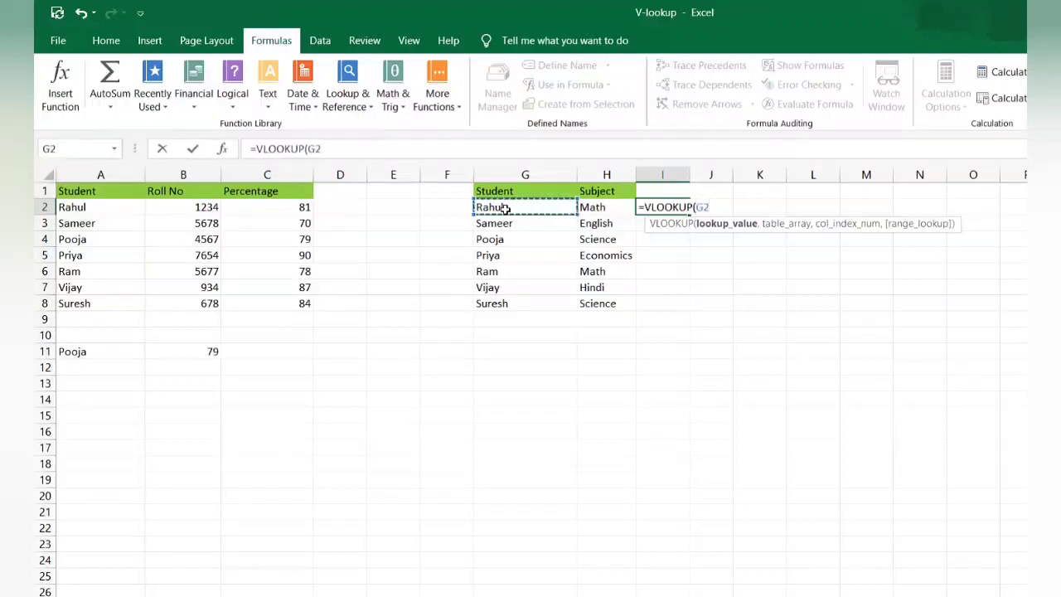
text(,)
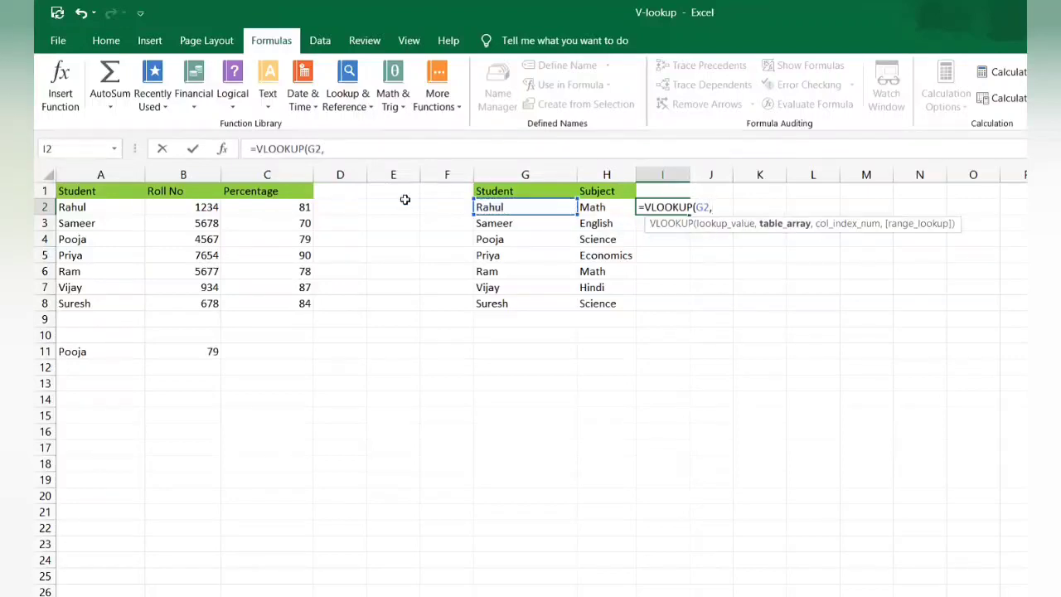
Complete the I2 VLOOKUP with table array A2:C8, column index 3 and 0 for an exact match.
drag(89, 213, 260, 303)
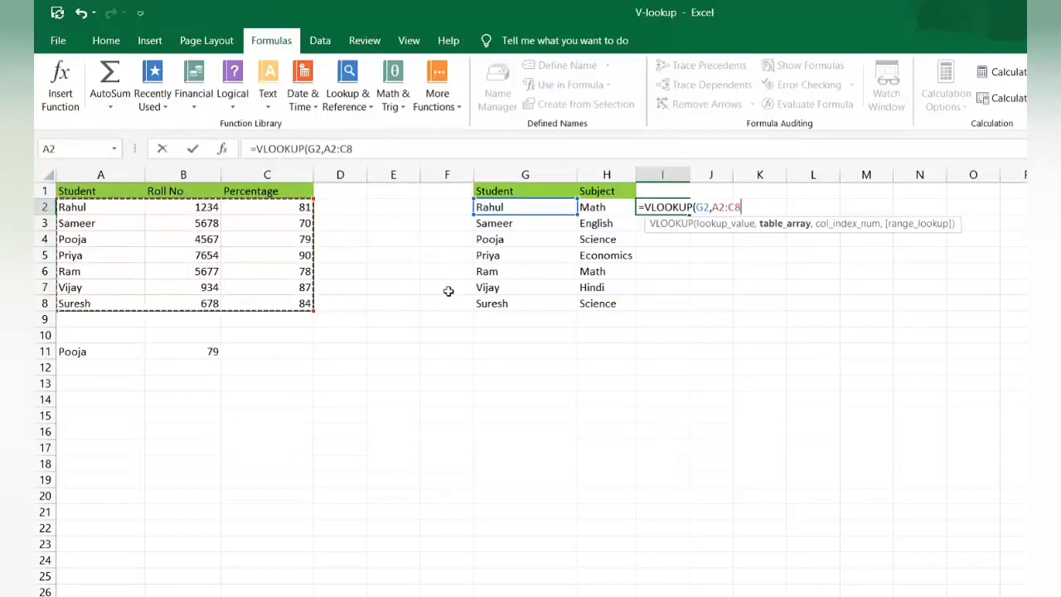
text(,)
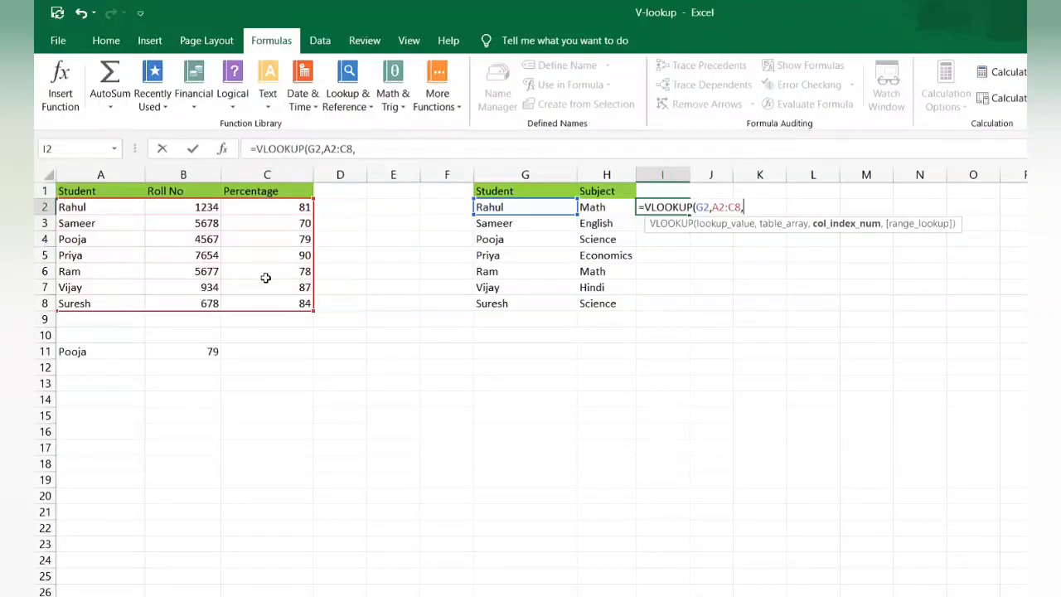
text(3,)
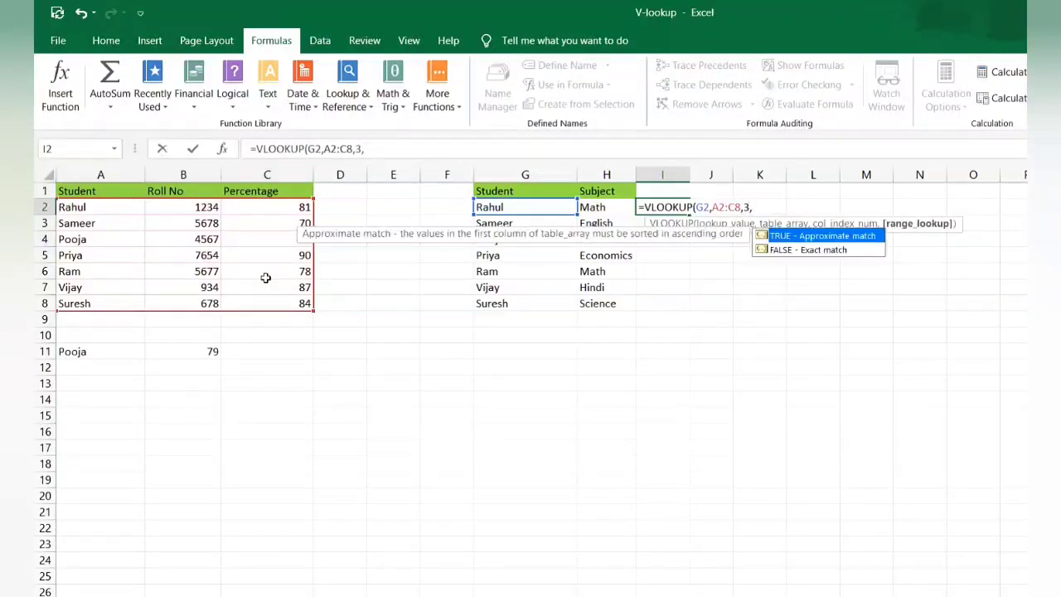
text(0))
key(Return)
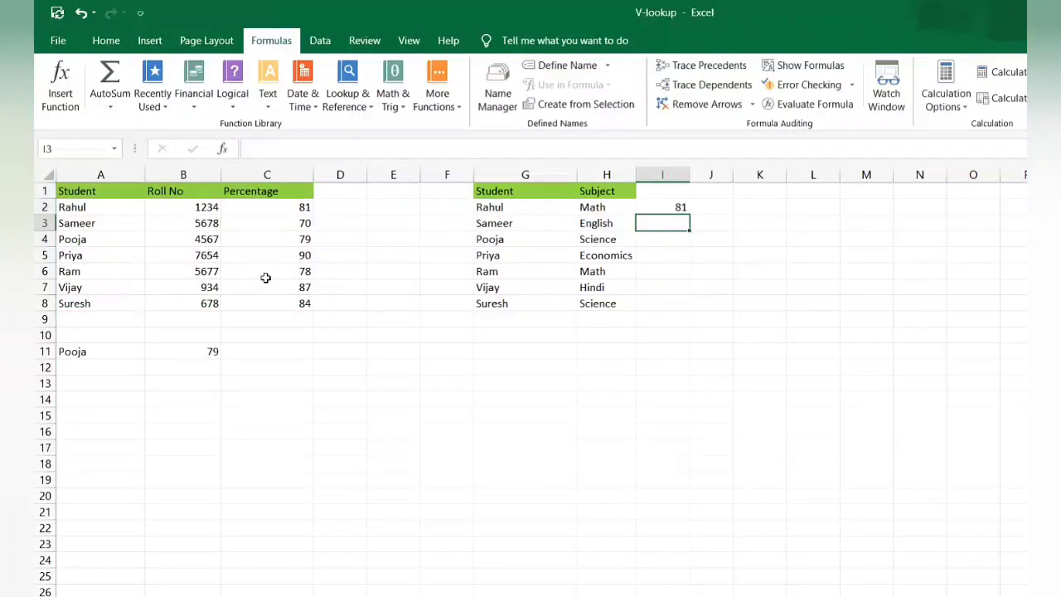
click(669, 207)
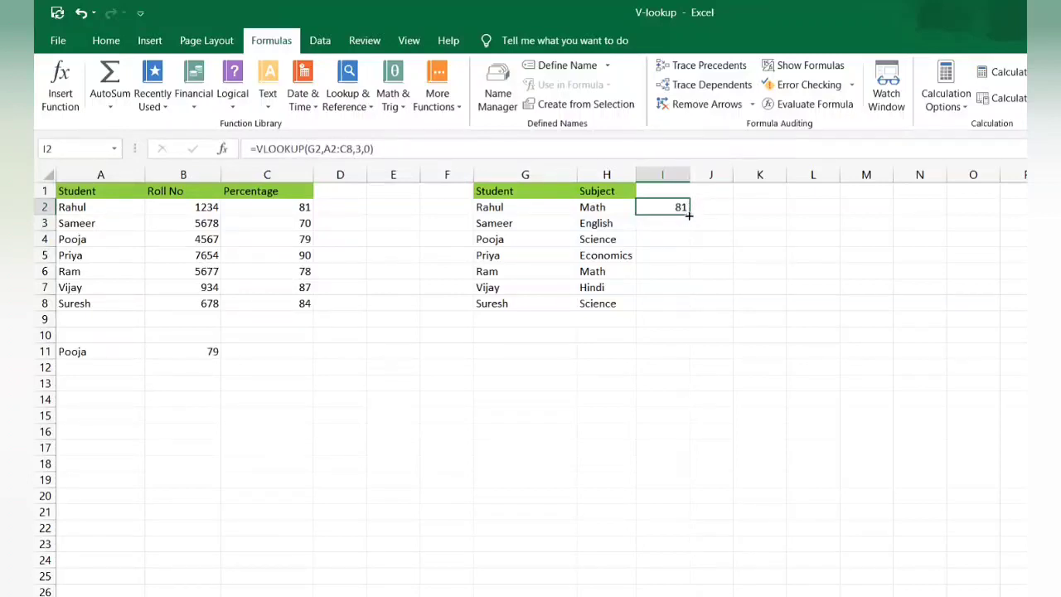
Fill the VLOOKUP formula in I2 down through I8 for the remaining students in the subject table.
drag(688, 213, 691, 312)
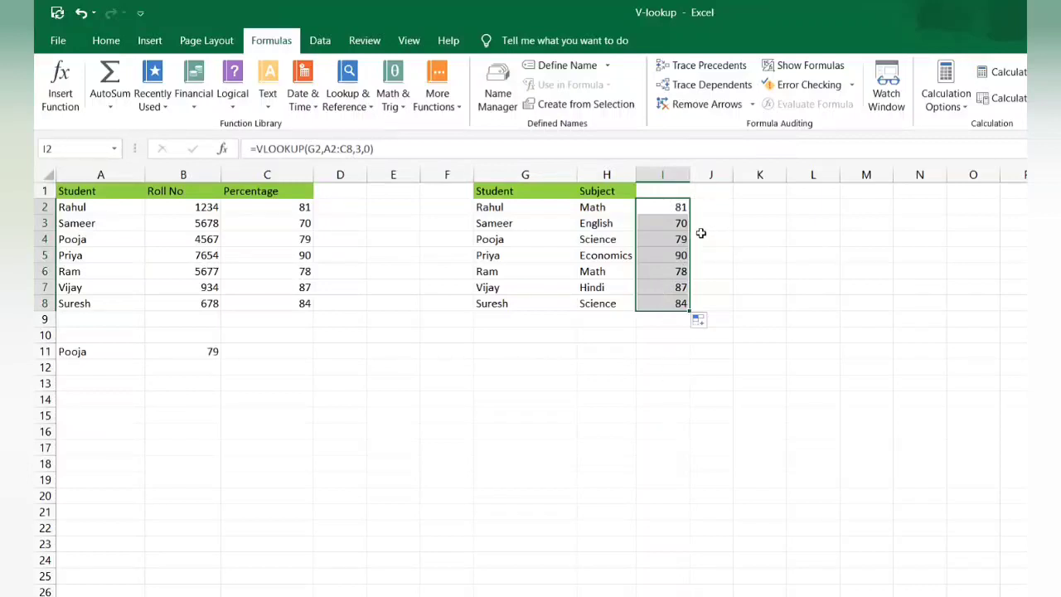
Review the VLOOKUP descriptions for table array, column index number and range lookup, and close the function arguments without applying anything.
click(368, 110)
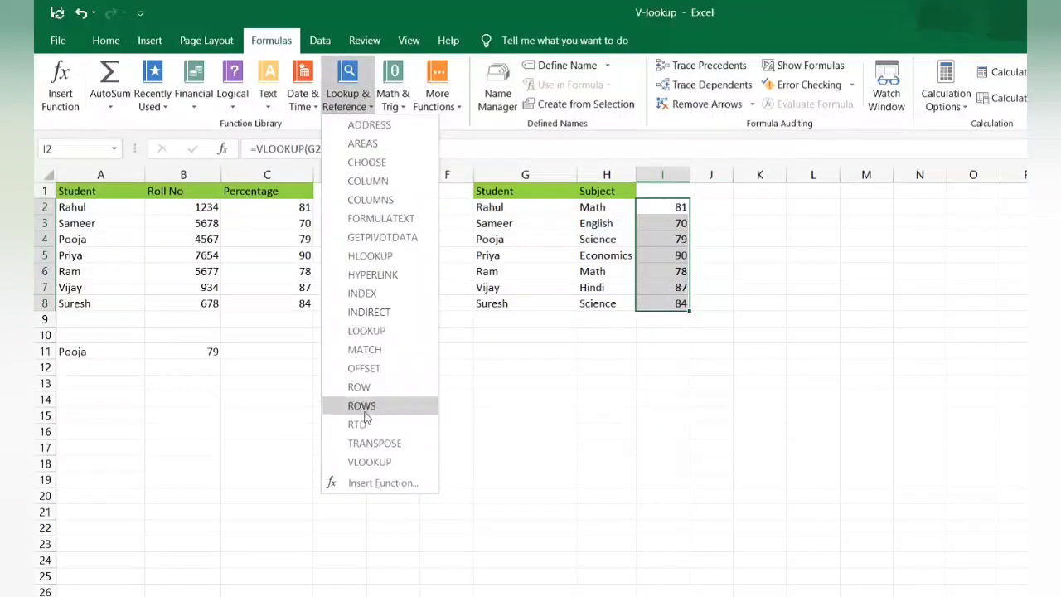
click(377, 466)
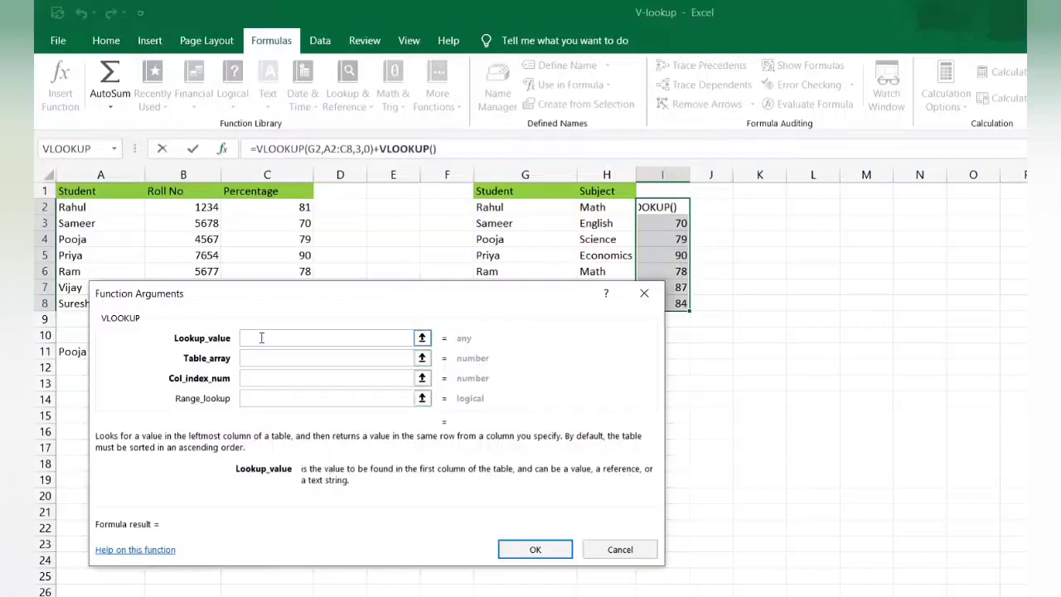
click(303, 361)
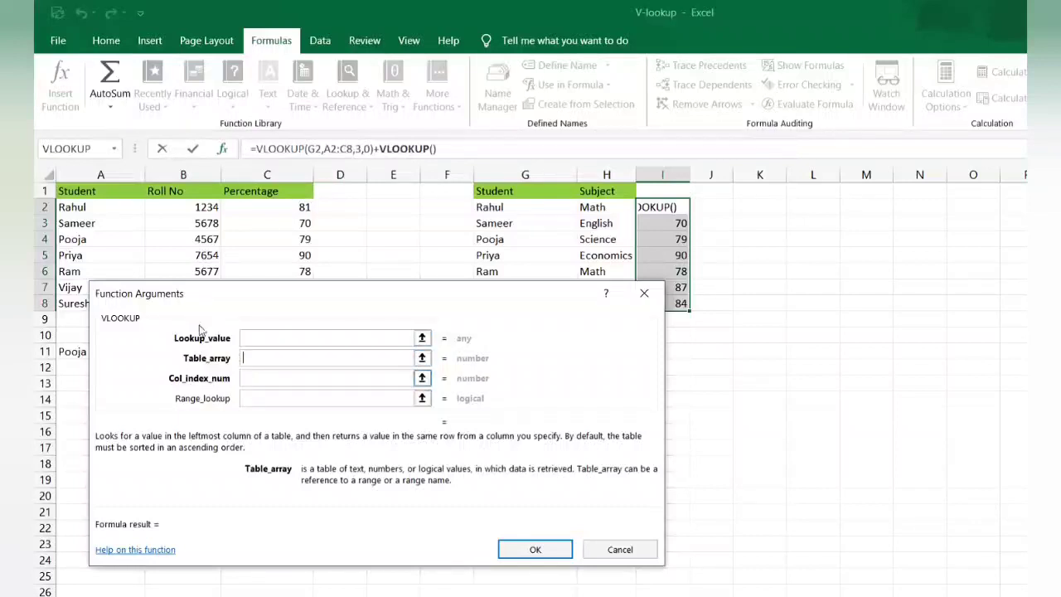
click(297, 383)
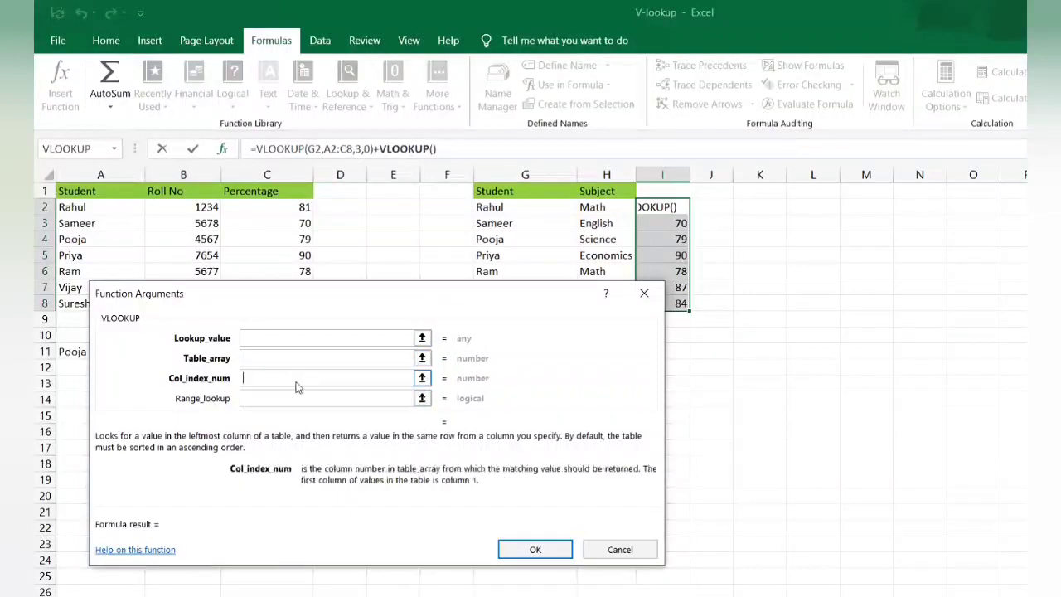
click(244, 399)
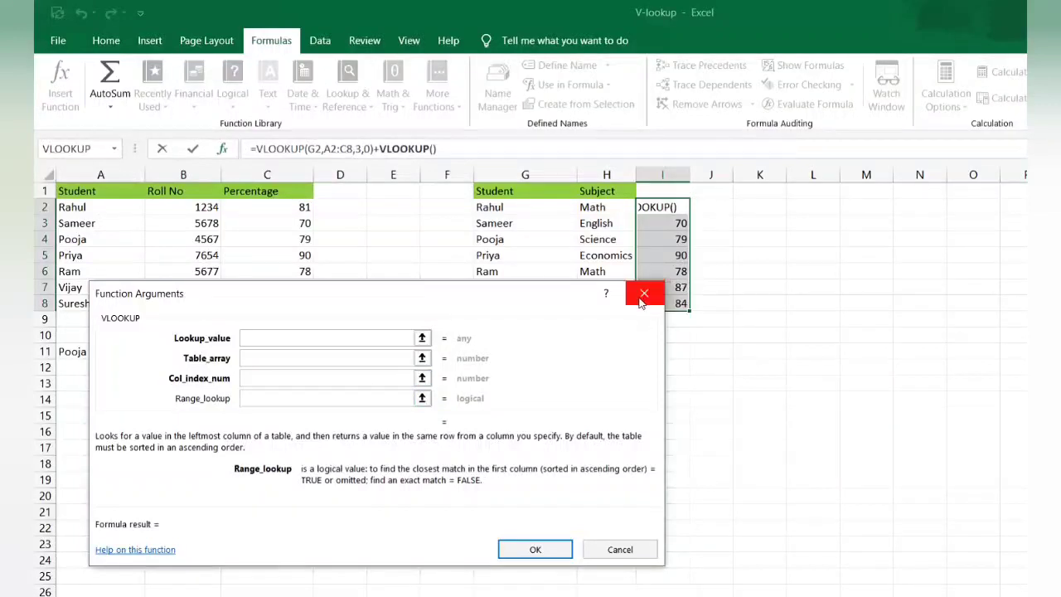
click(662, 285)
click(600, 400)
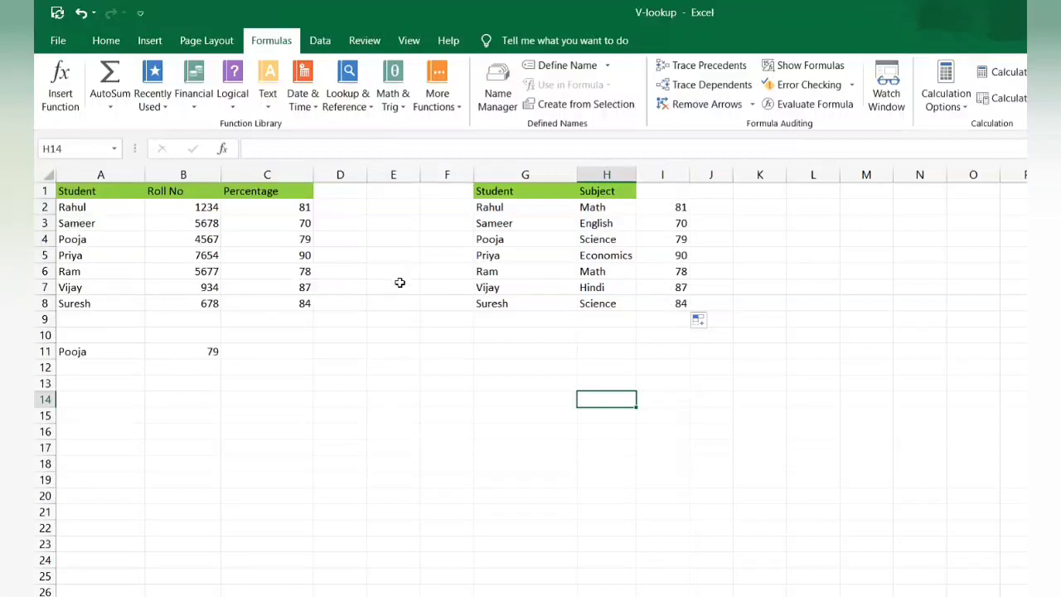
Examine the B11 formula and its lookup cell A11, and review the VLOOKUP lookup value and table array arguments without changing A11.
click(208, 351)
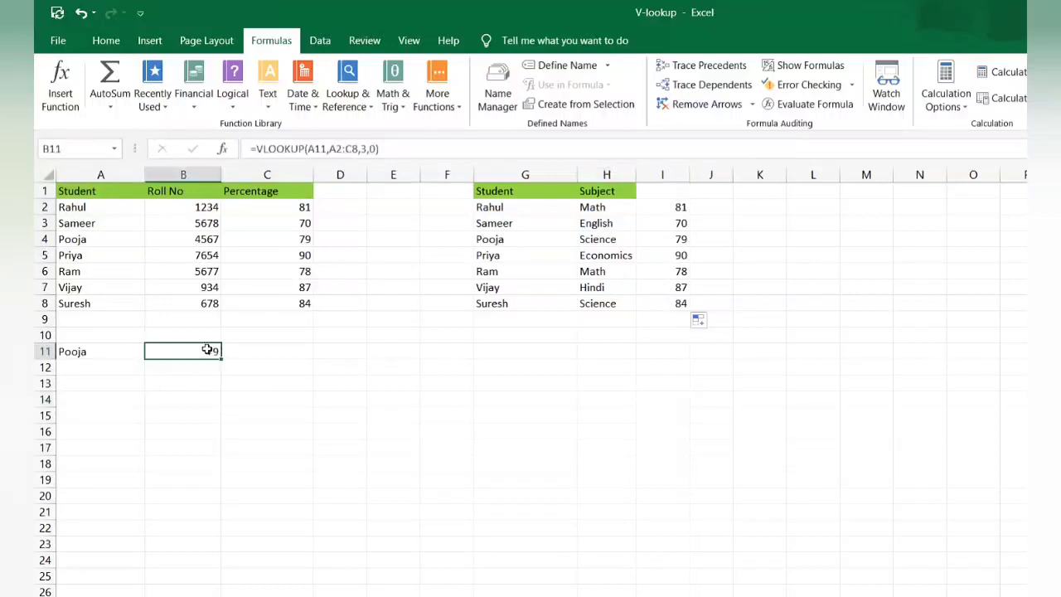
click(110, 353)
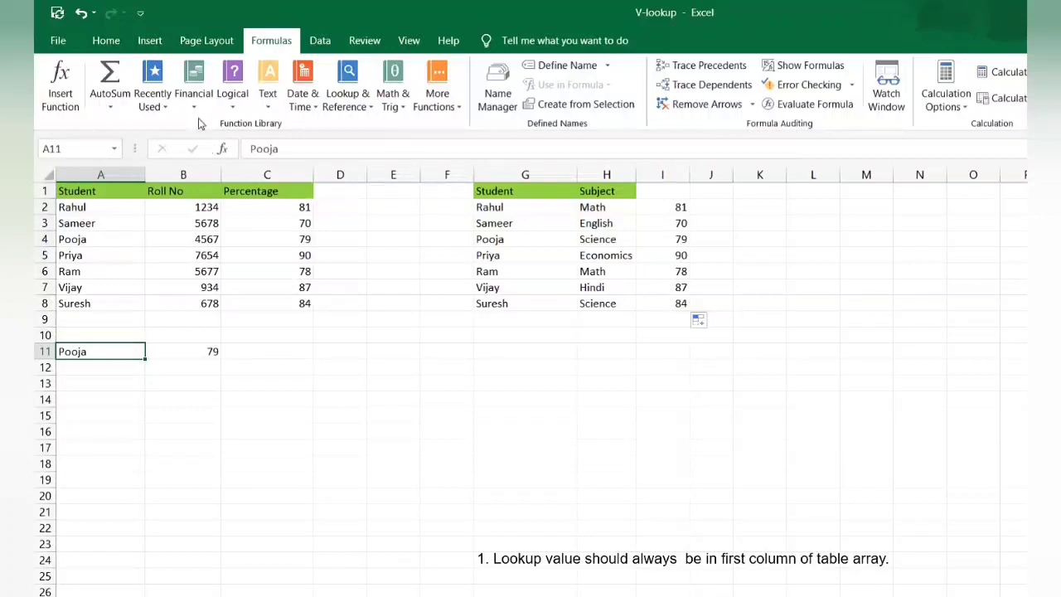
click(360, 109)
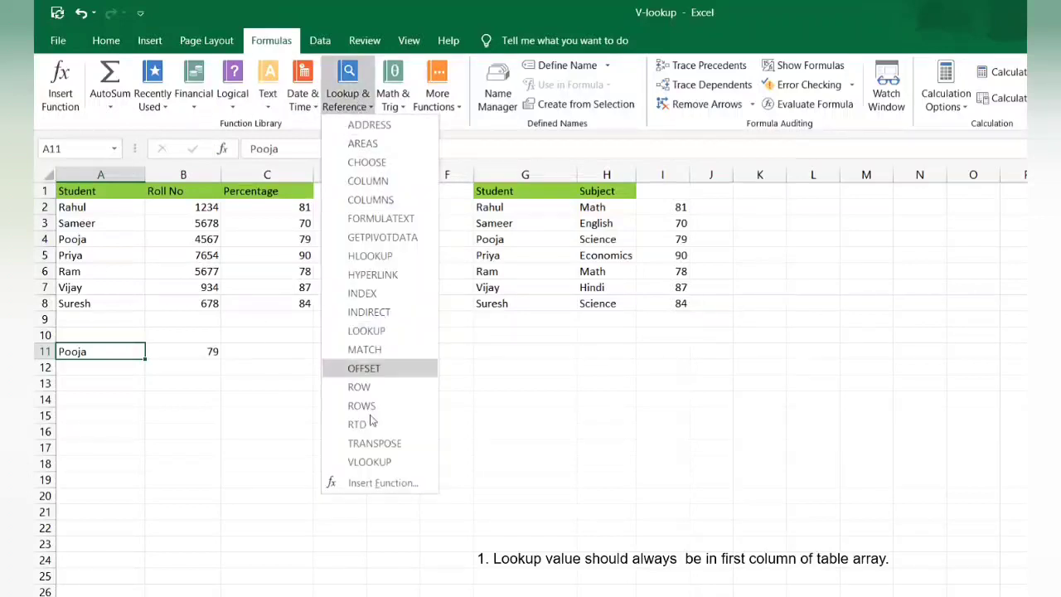
click(384, 469)
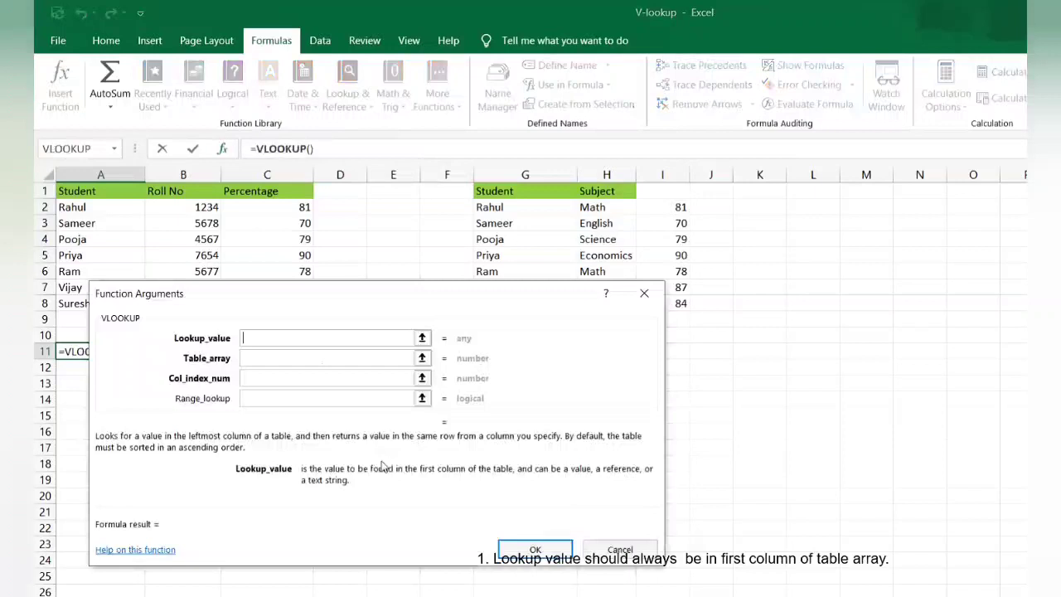
click(247, 356)
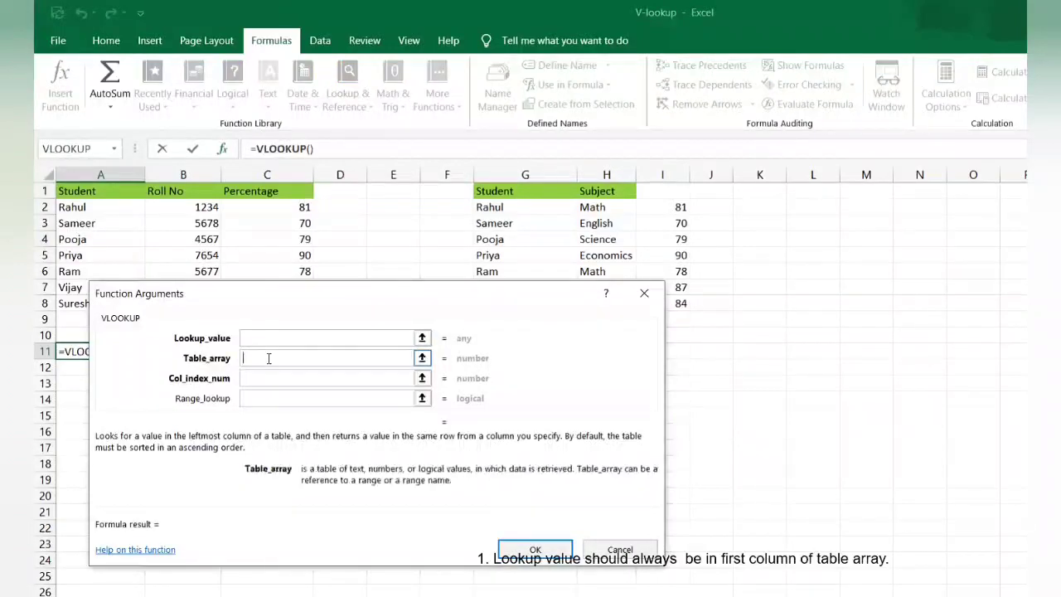
click(644, 293)
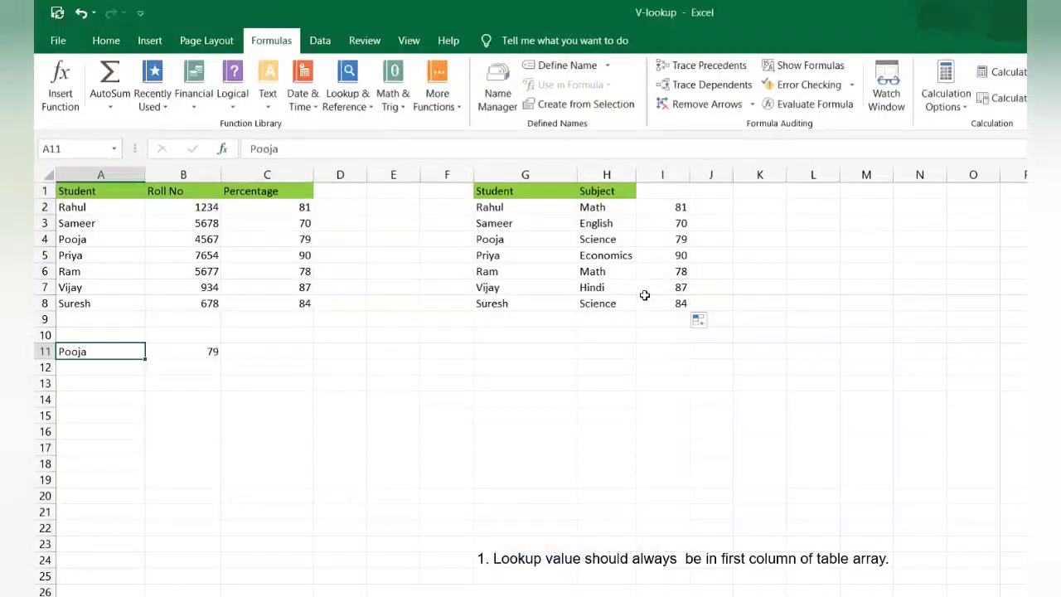
click(131, 286)
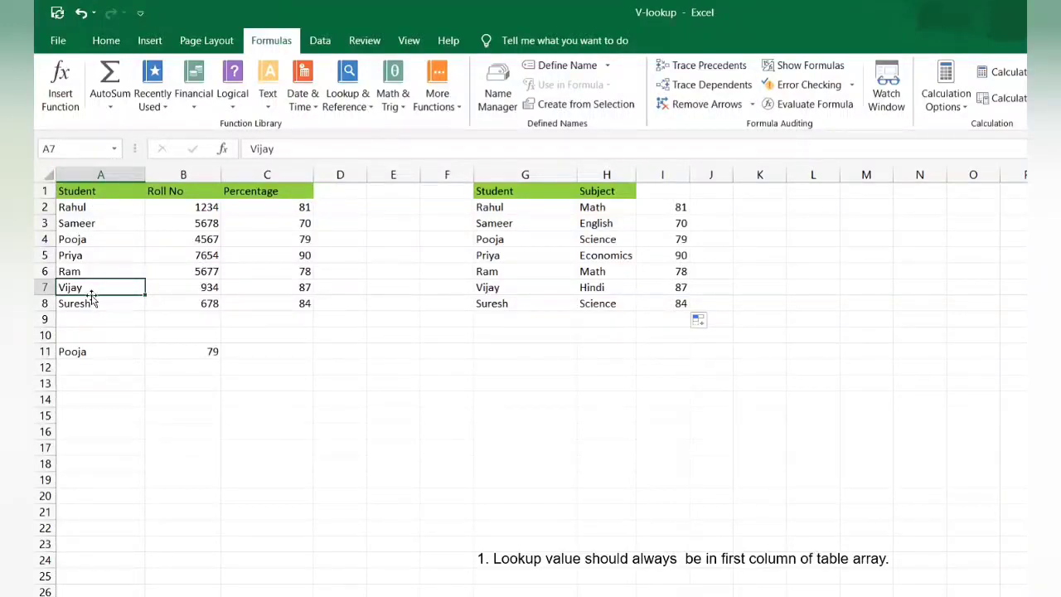
Move the main table with its Student, Roll No and Percentage headers from A1:C8 to J16.
drag(80, 193, 239, 294)
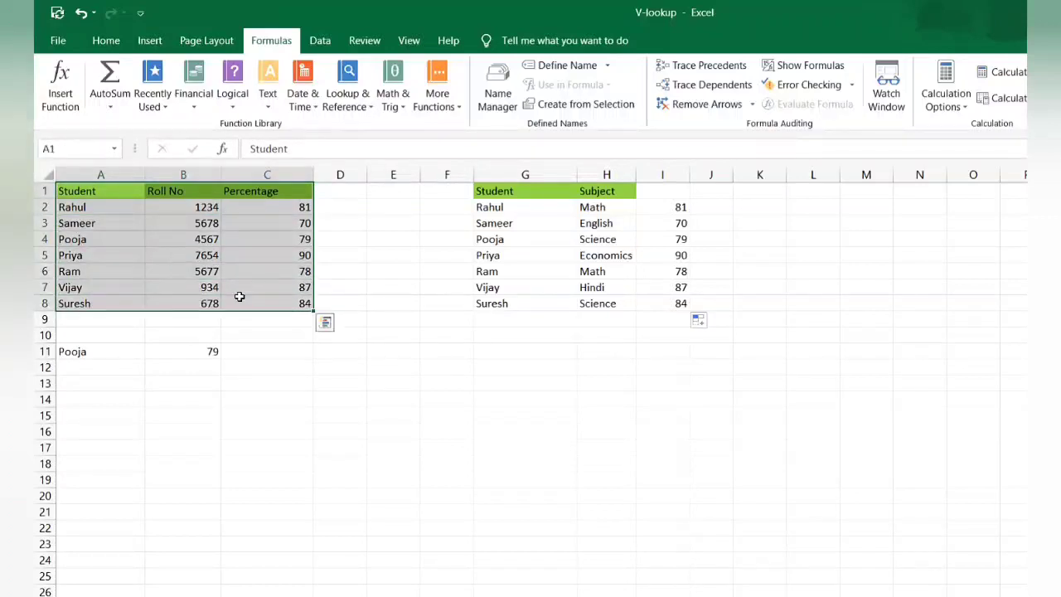
key(ctrl+c)
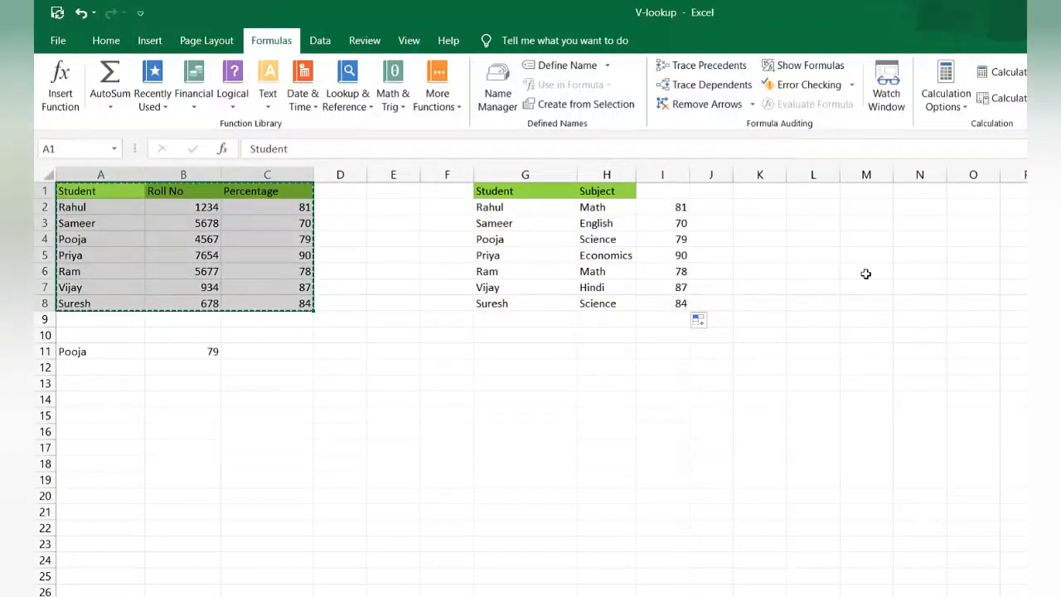
click(697, 433)
key(ctrl+v)
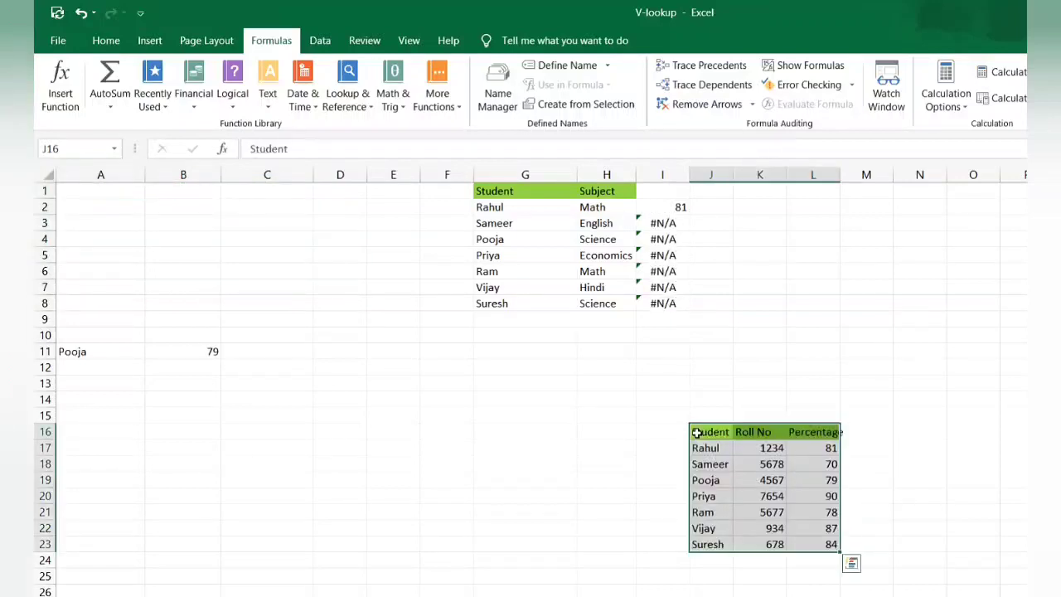
Check the formulas in B11 and I3, and refill the I2 VLOOKUP formula down through I8.
click(197, 353)
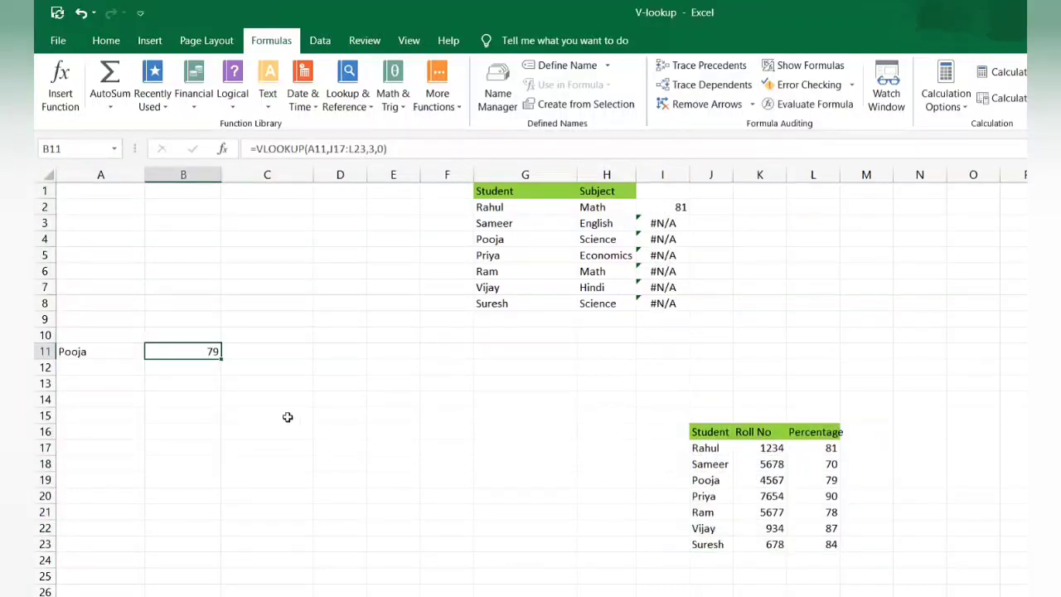
click(673, 219)
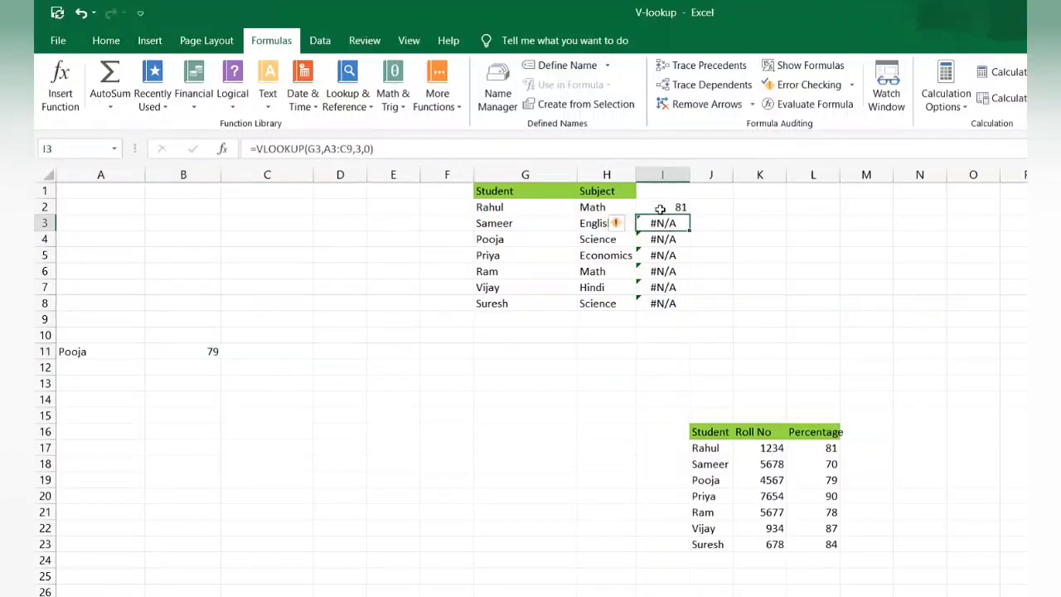
click(660, 209)
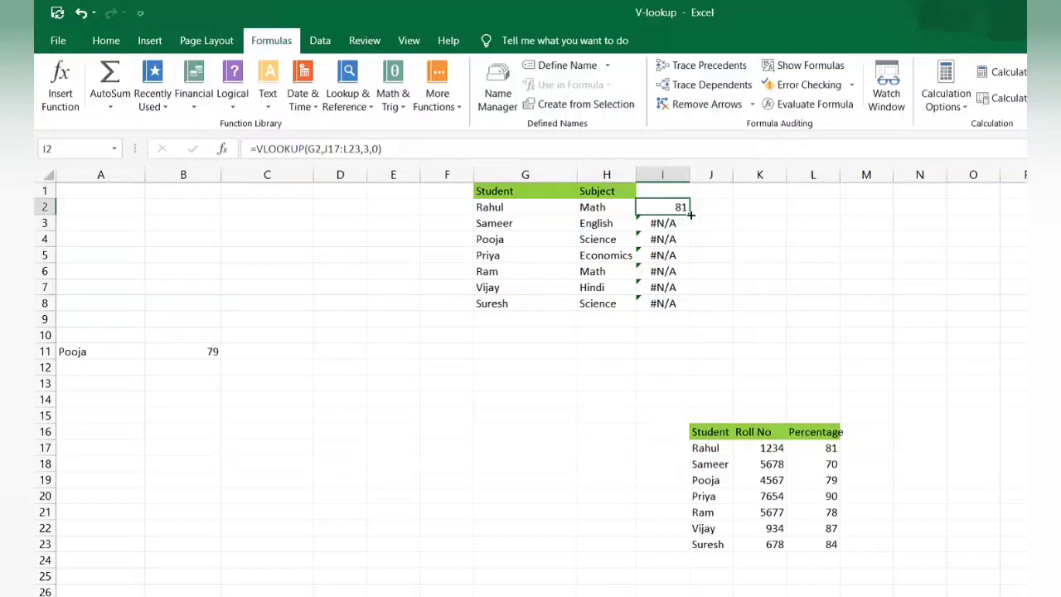
double_click(689, 215)
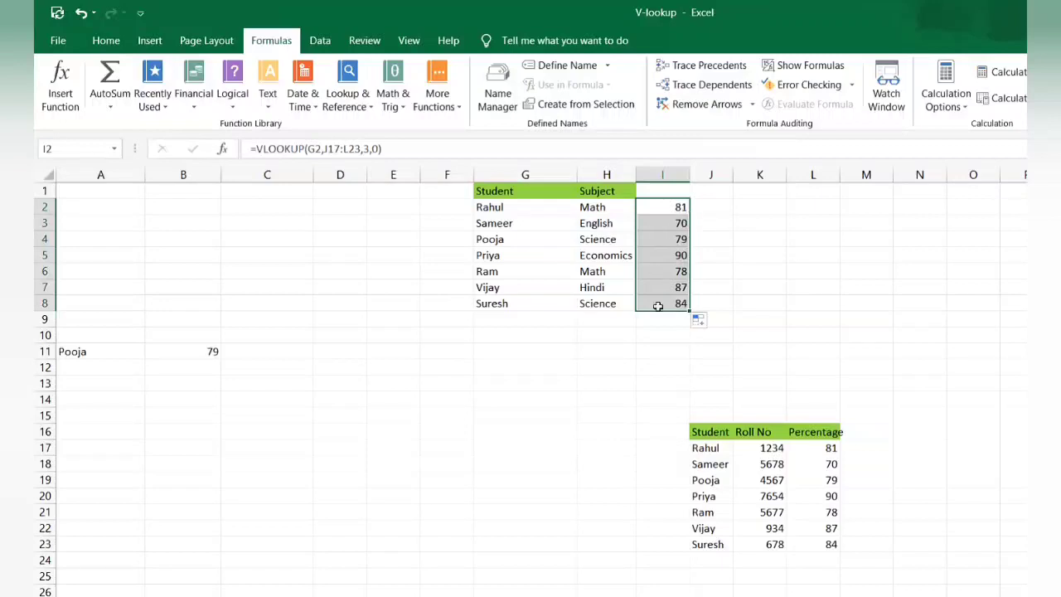
click(673, 209)
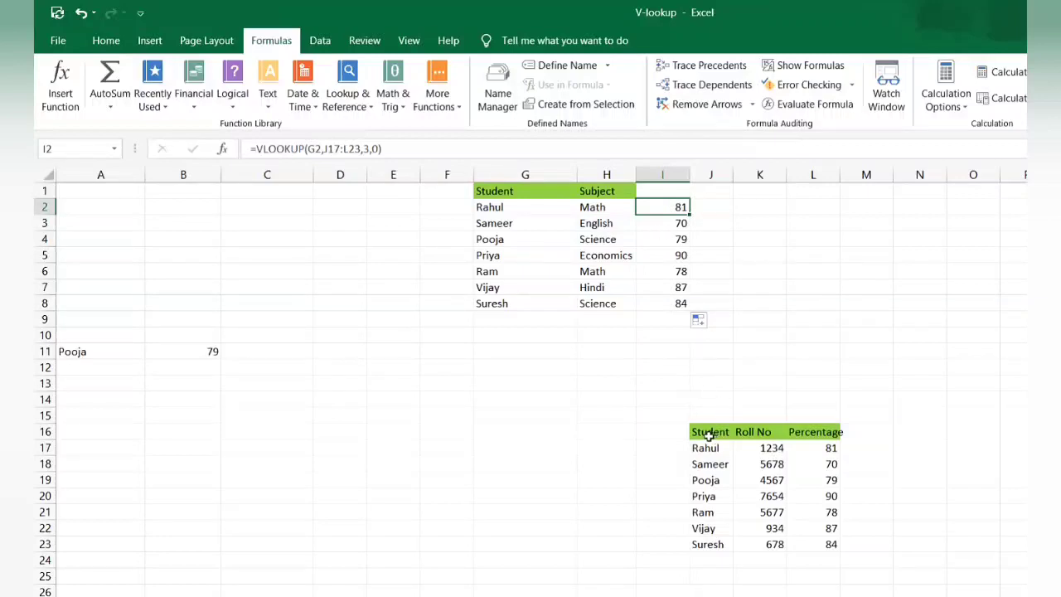
Move the main table from J16:L23 to L3 and refill the I2 VLOOKUP formula down through I8.
drag(702, 435, 808, 540)
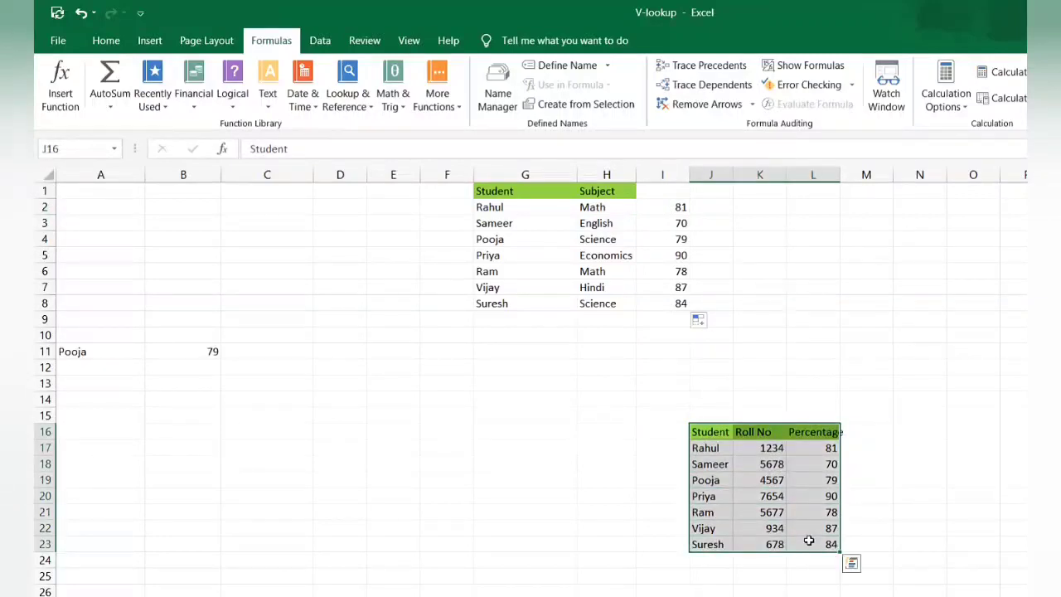
key(ctrl+c)
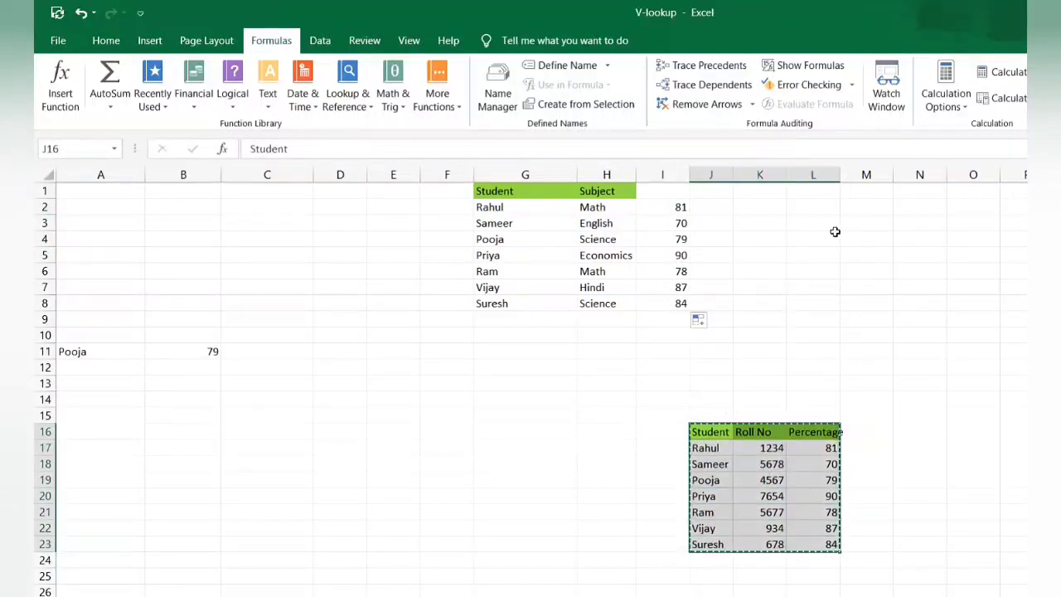
click(805, 221)
key(ctrl+v)
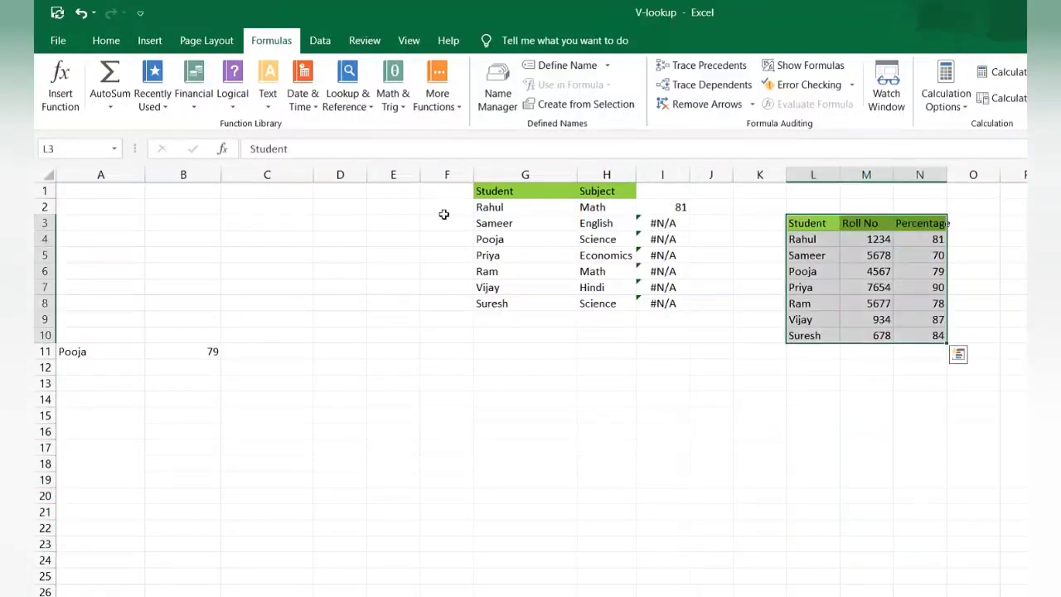
click(680, 208)
double_click(688, 216)
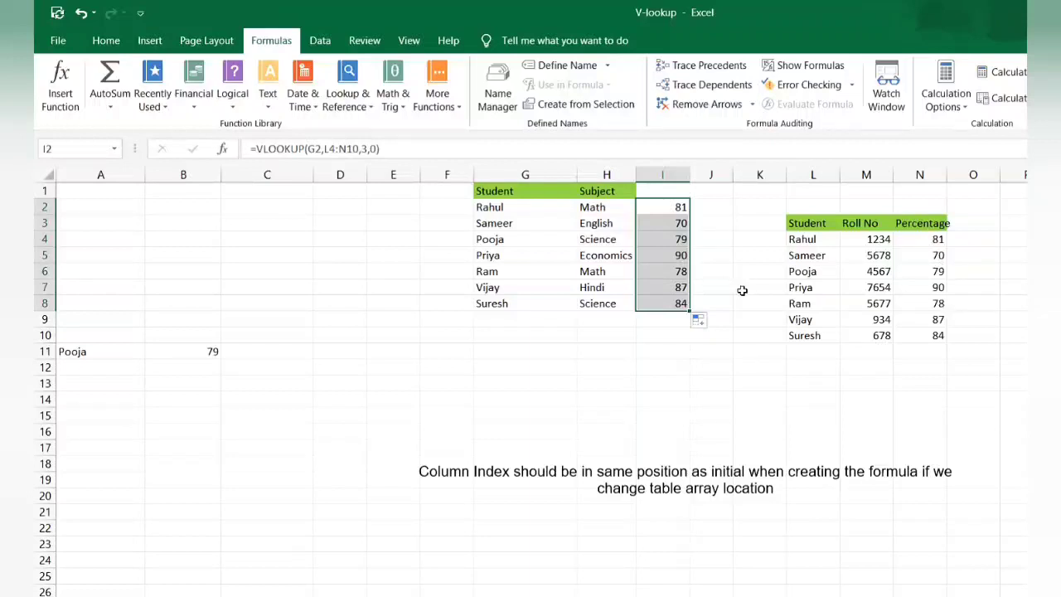
Insert the range L3:N10 directly before the column index 3 in the I2 VLOOKUP formula and commit the edit.
click(669, 211)
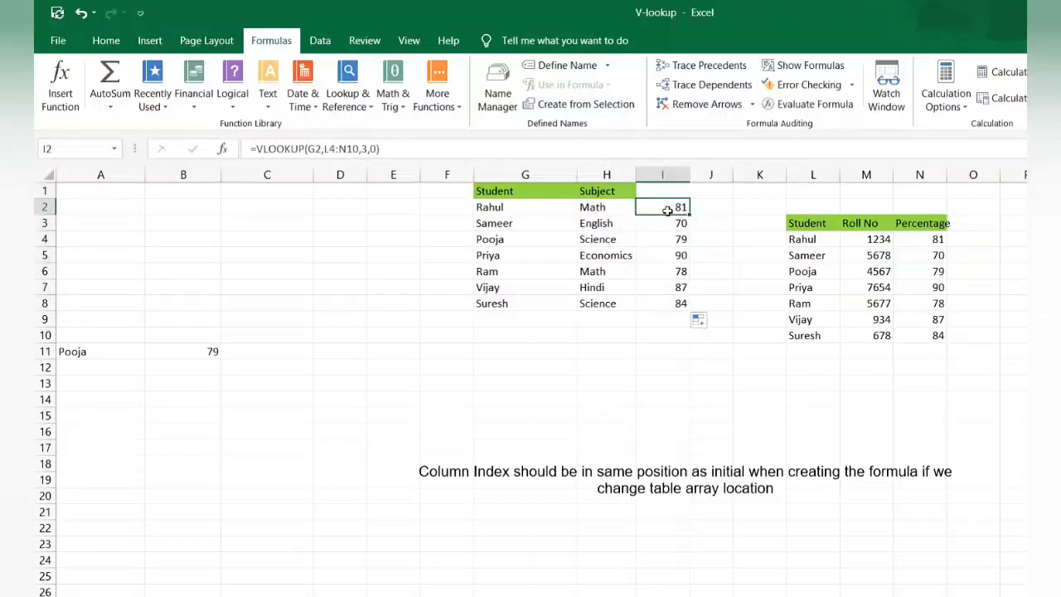
click(365, 148)
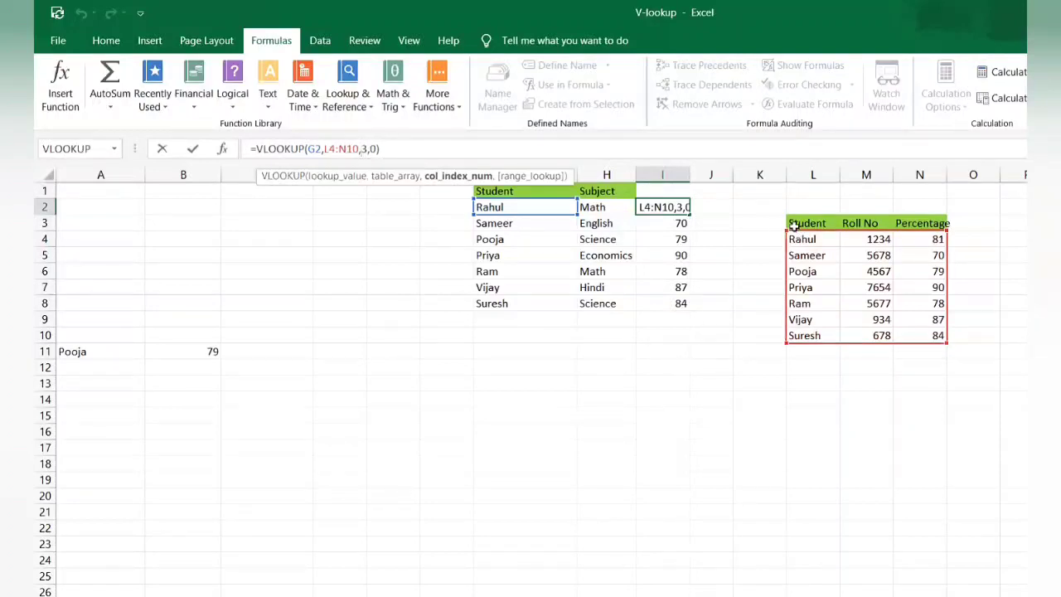
drag(793, 225, 928, 335)
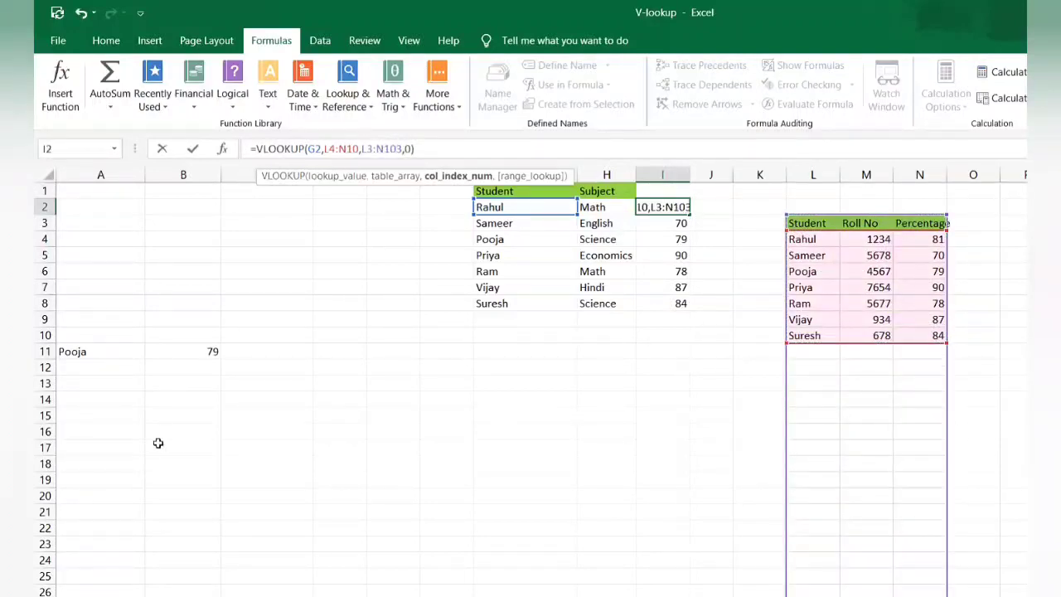
click(270, 447)
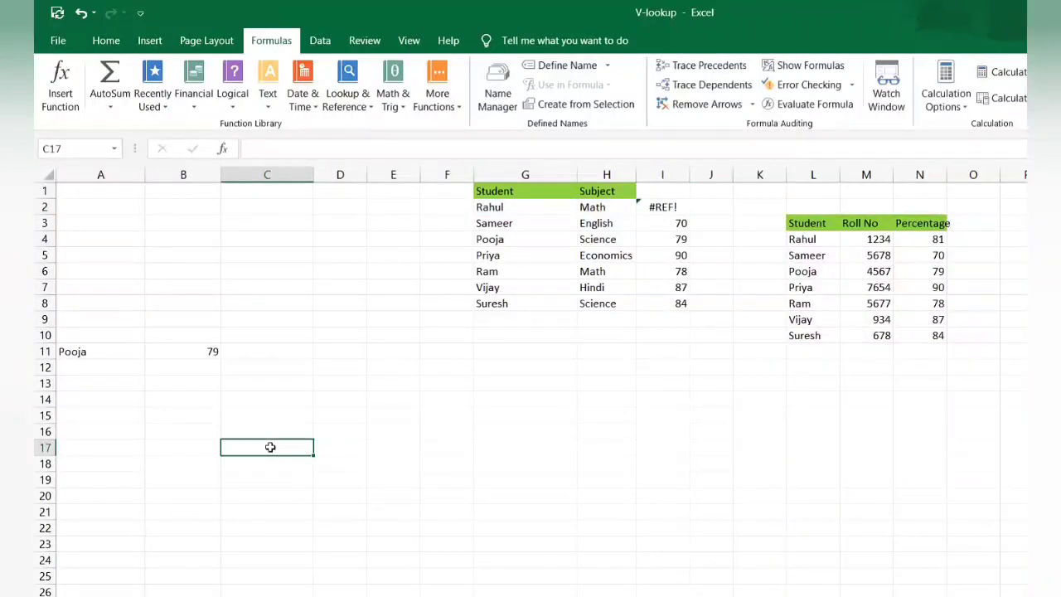
Move the main table from L3:N10 to C13.
key(ctrl+v)
drag(802, 225, 918, 327)
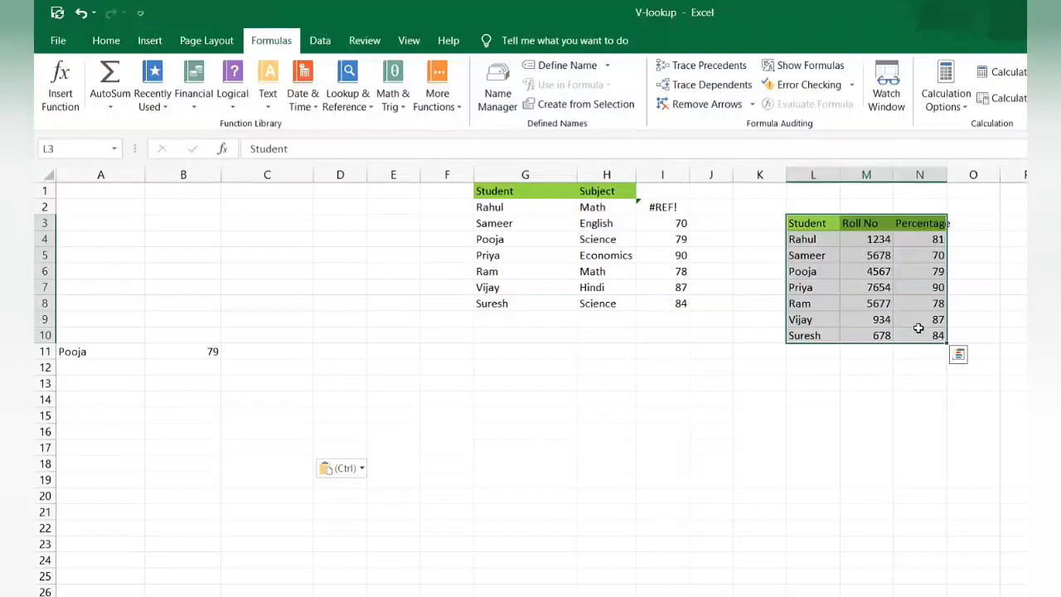
key(ctrl+c)
click(312, 387)
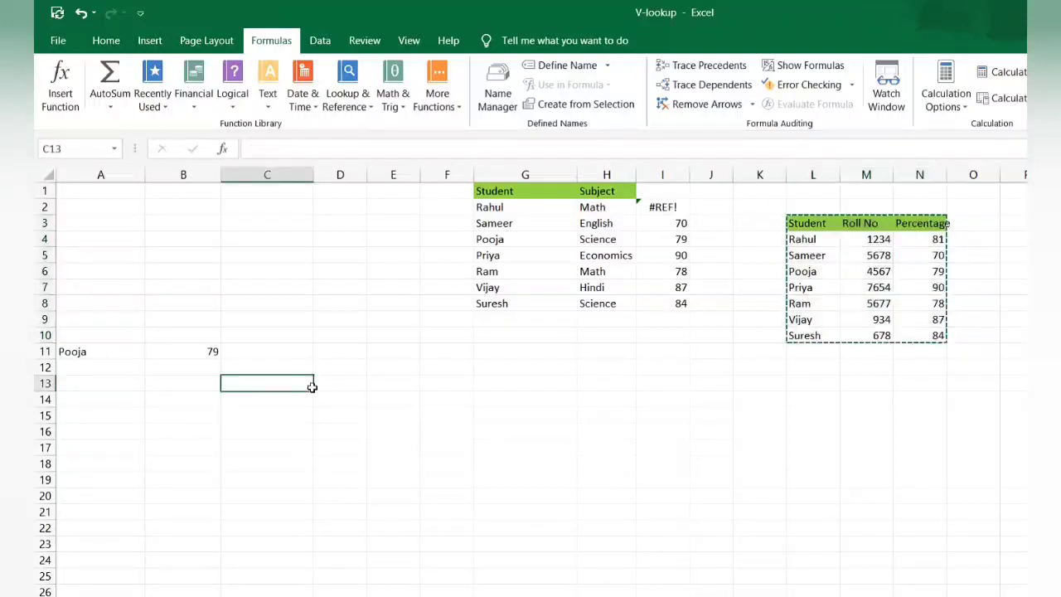
key(ctrl+v)
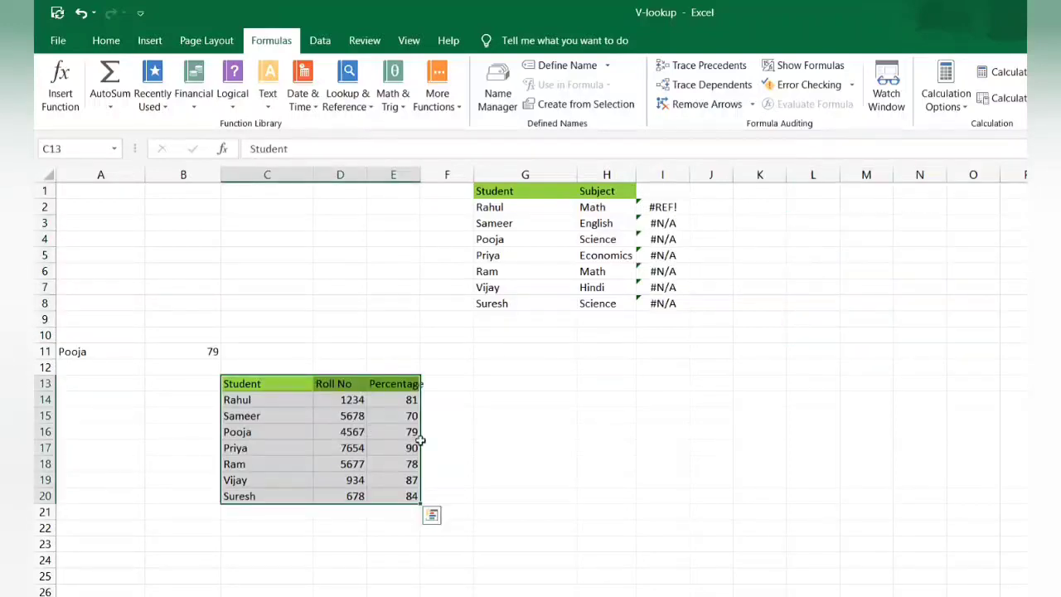